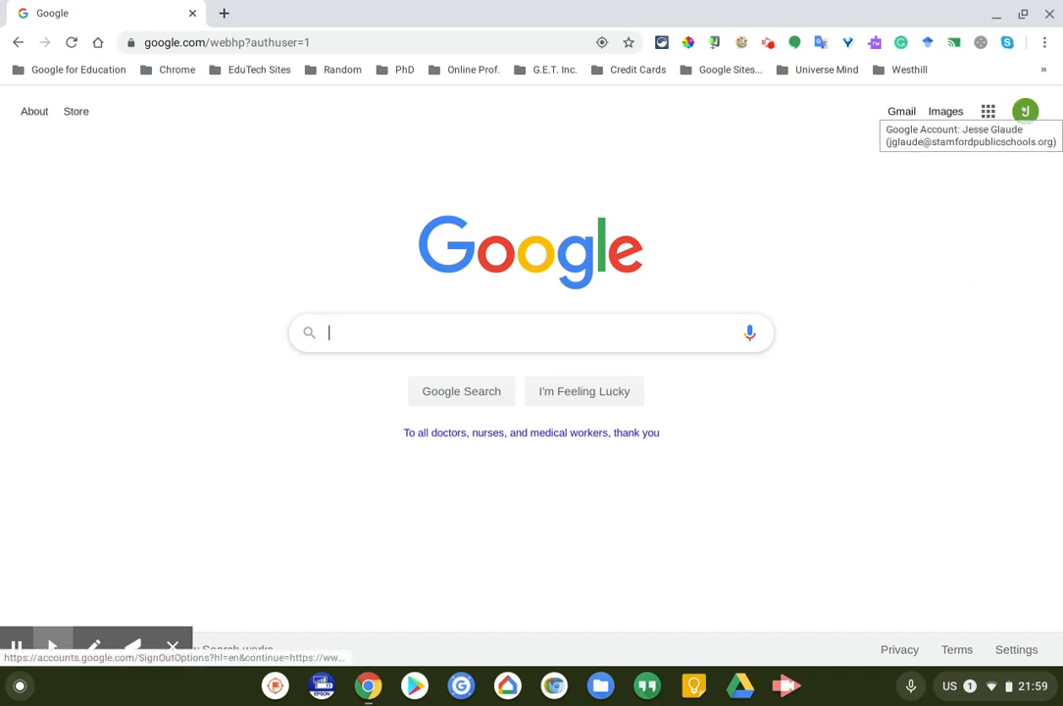
Check the signed-in Google accounts and the screen recording status, then dismiss both.
click(1025, 111)
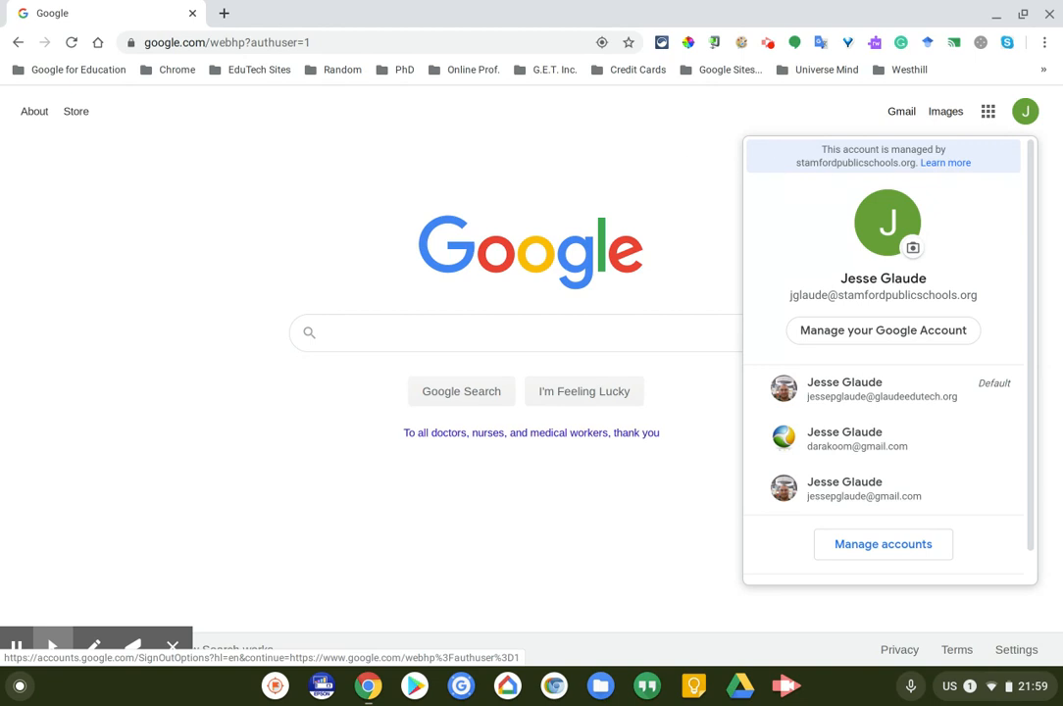
click(706, 294)
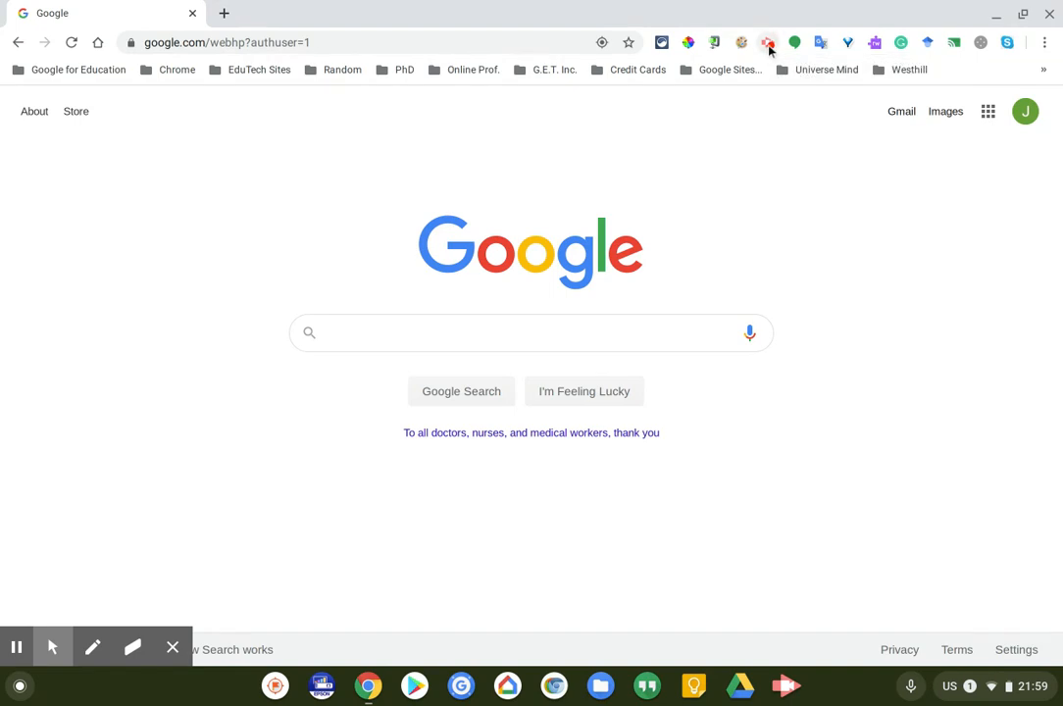
click(769, 44)
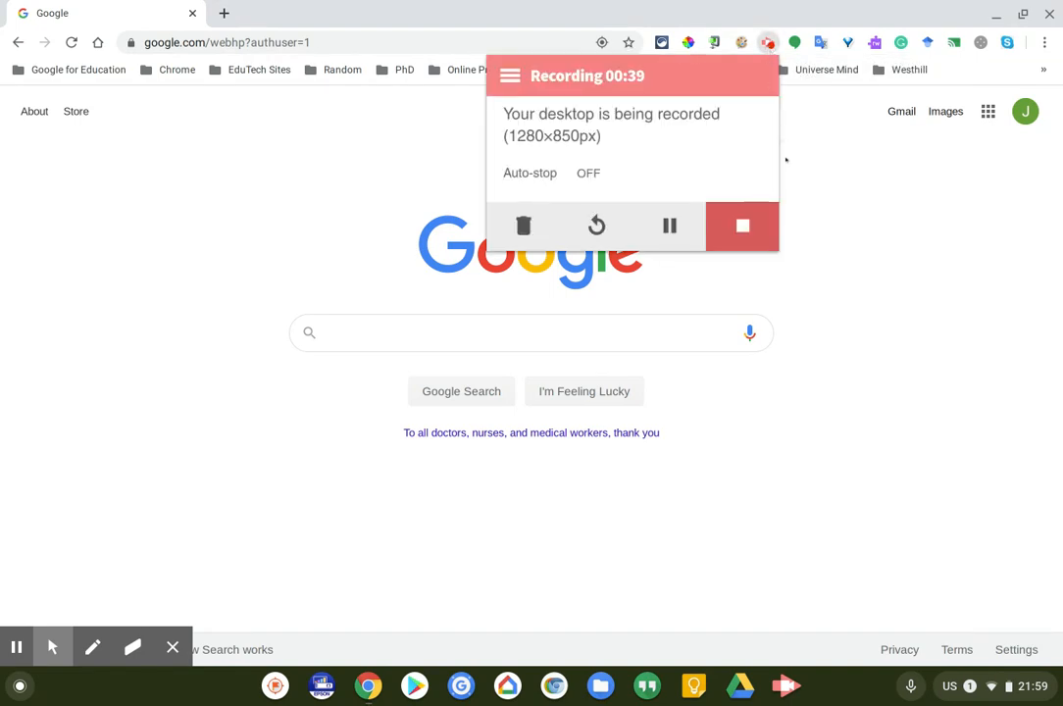
click(883, 206)
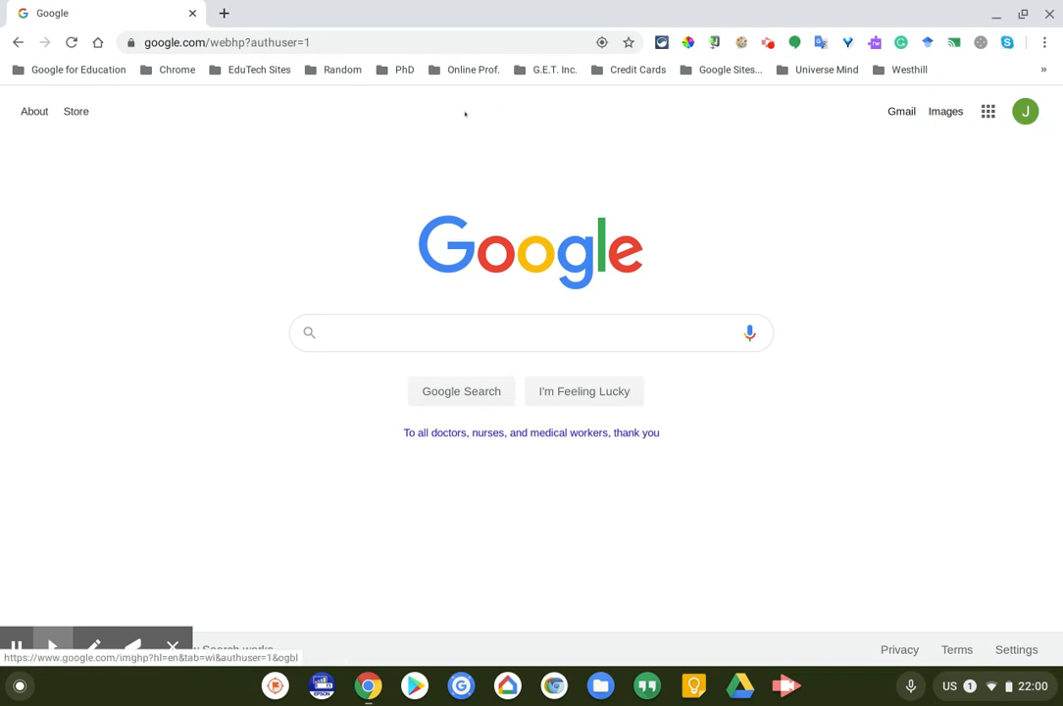
Go to youtube.com and review the avatar account options twice.
click(255, 42)
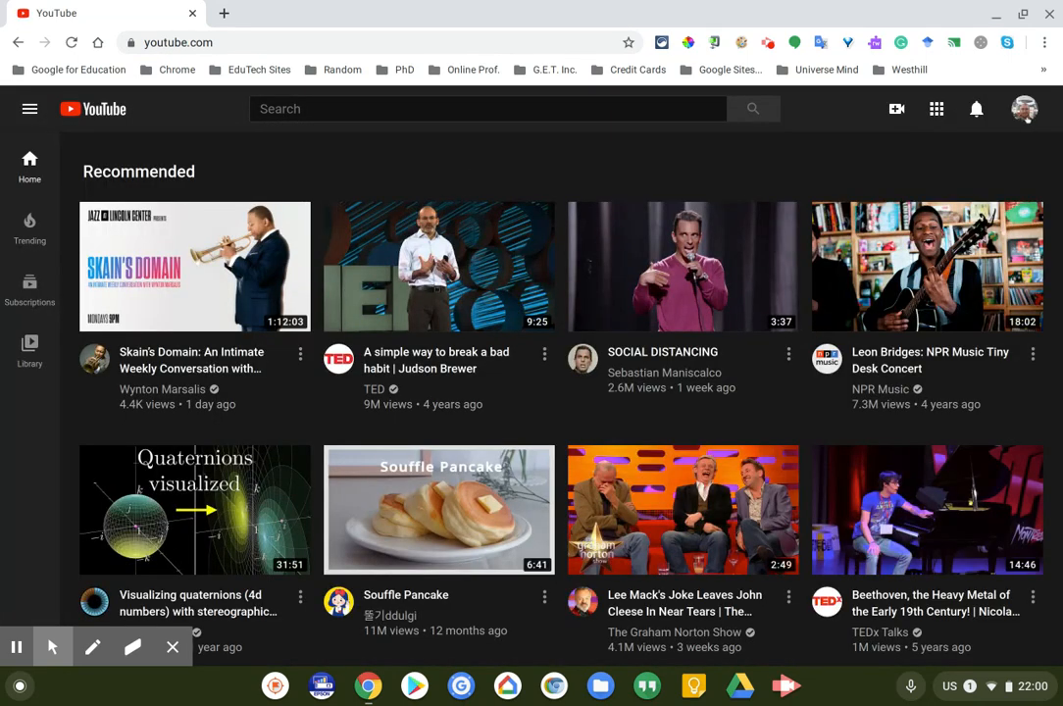
click(1024, 109)
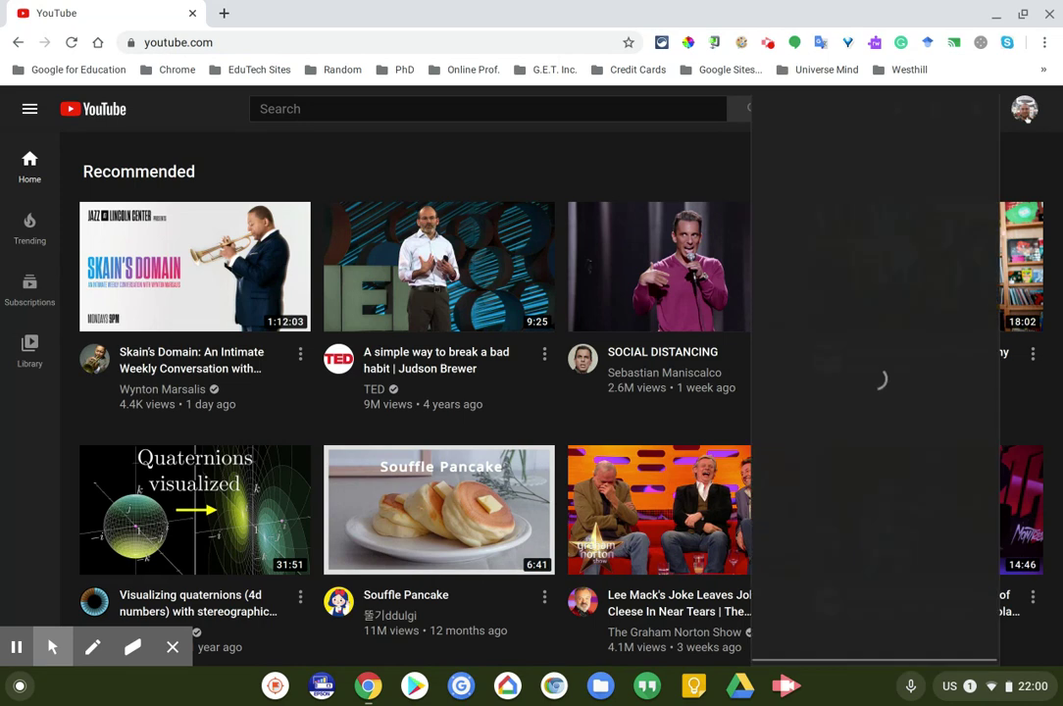
click(683, 161)
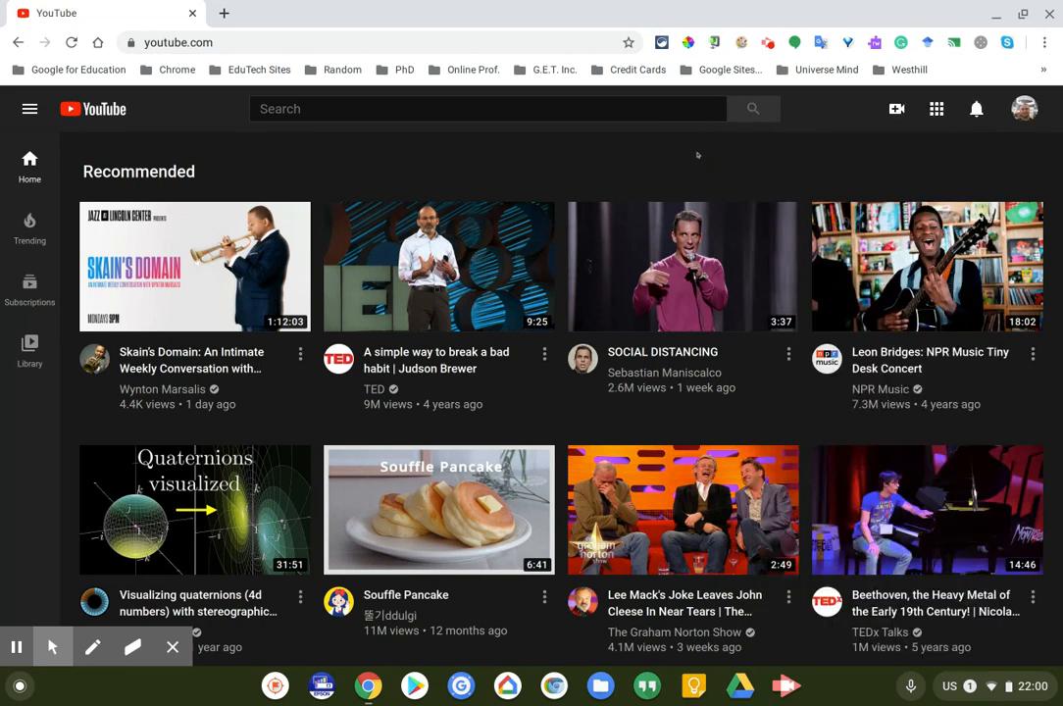
click(1025, 109)
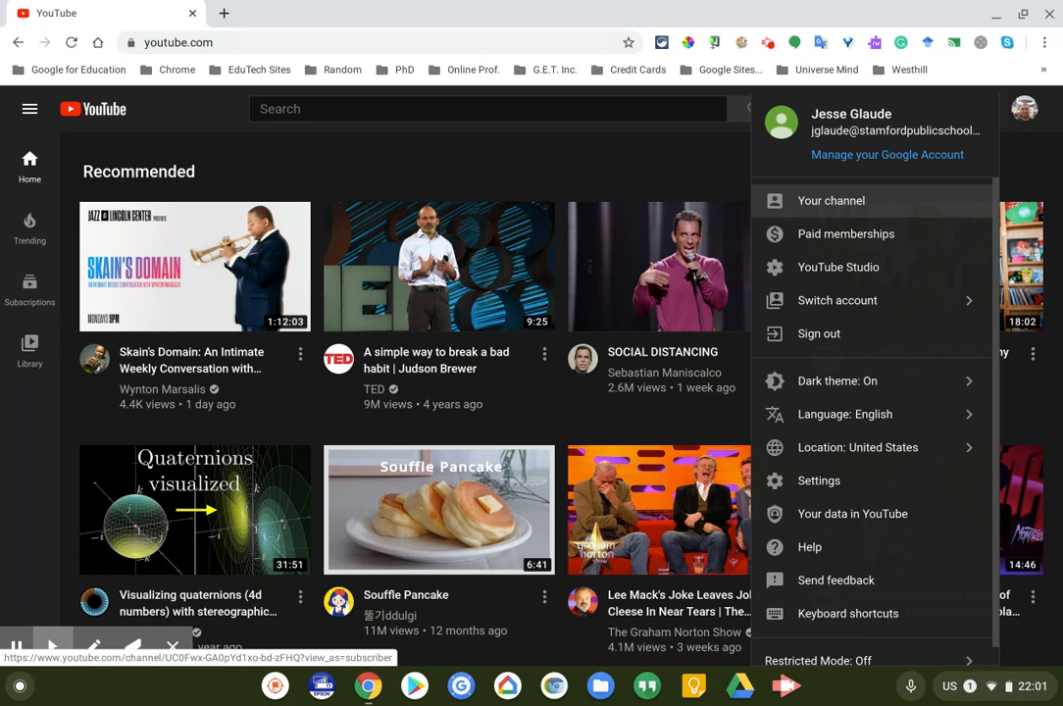
click(723, 180)
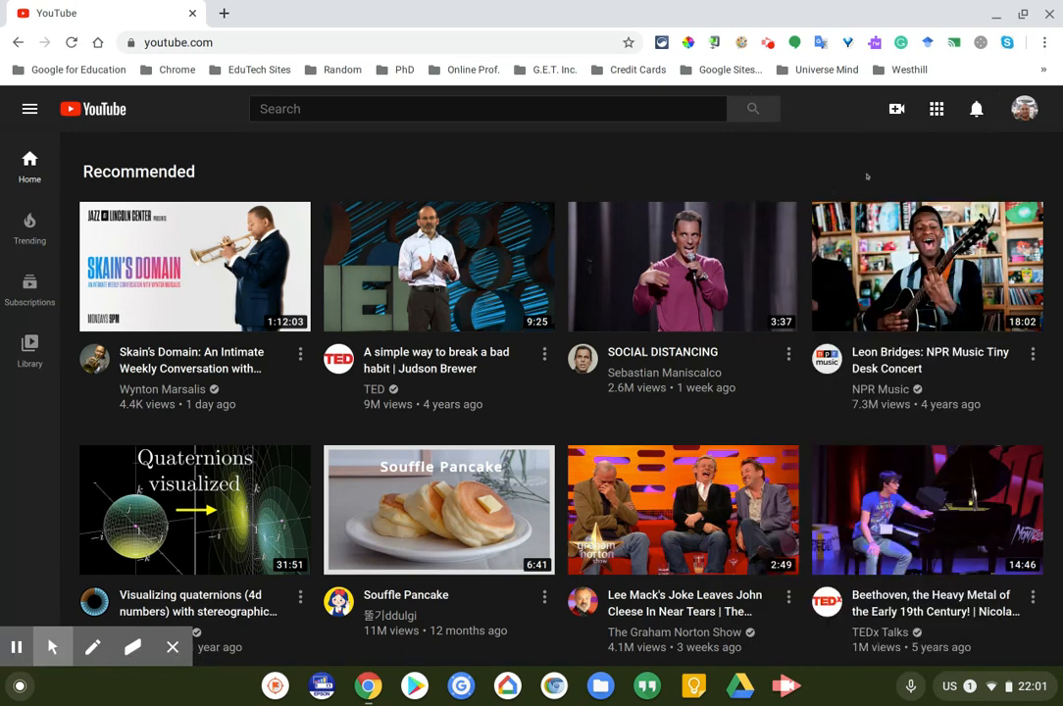
Bring up YouTube's options for creating new content.
click(896, 109)
click(690, 160)
click(21, 98)
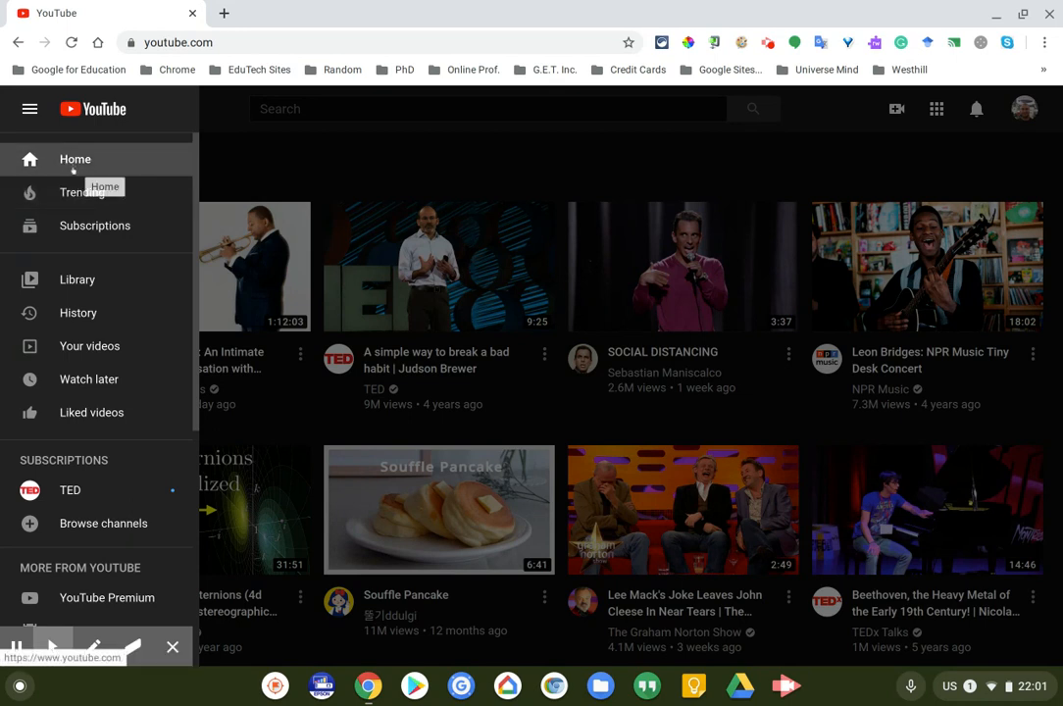
scroll(87, 254, down, 1)
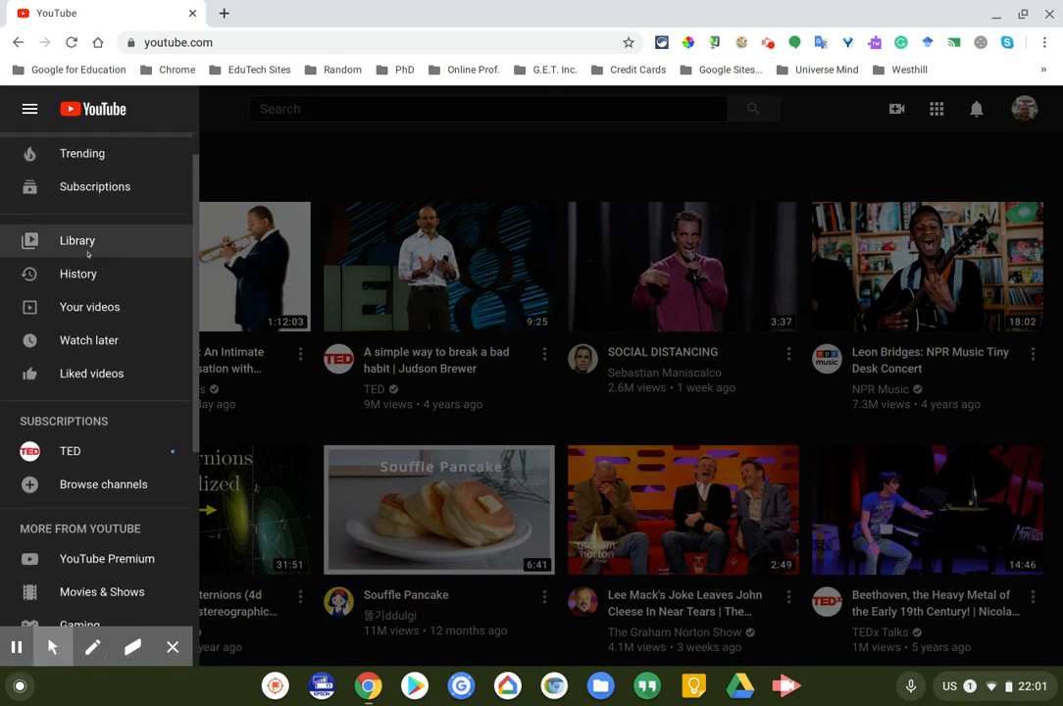
scroll(86, 246, down, 1)
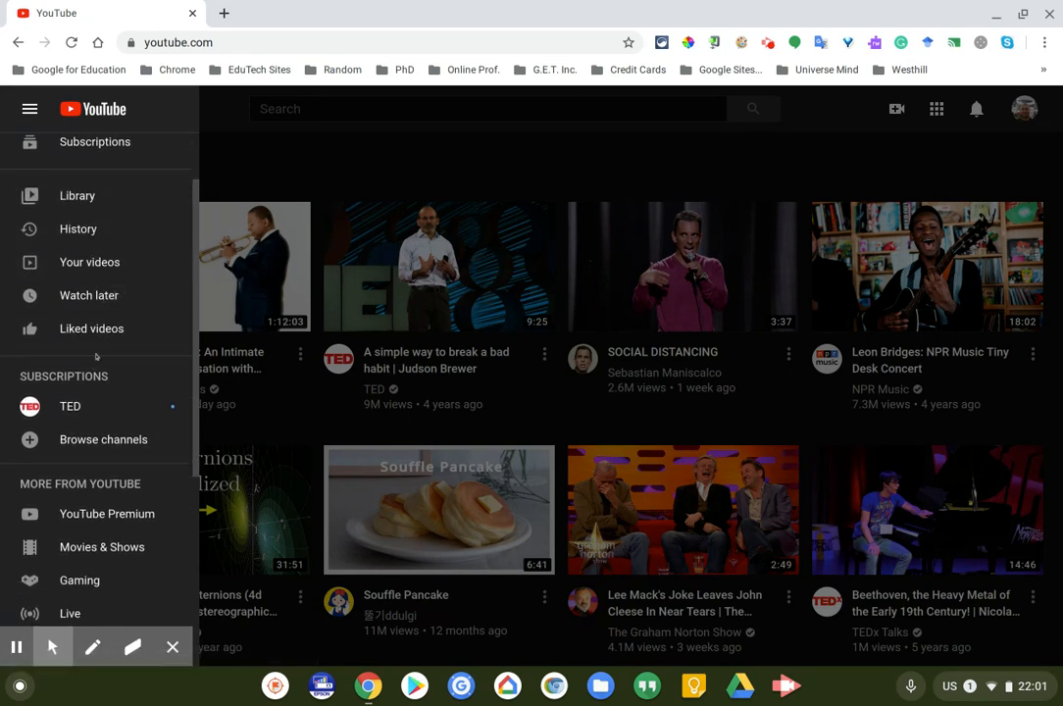
scroll(96, 353, down, 1)
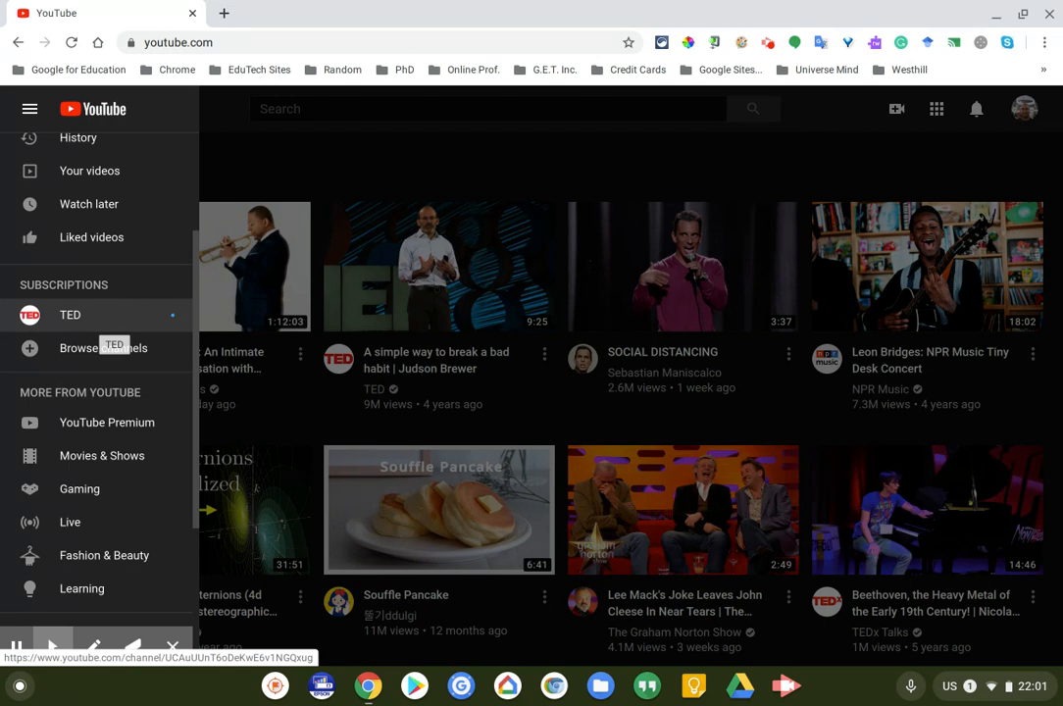
scroll(108, 341, down, 2)
scroll(98, 345, down, 1)
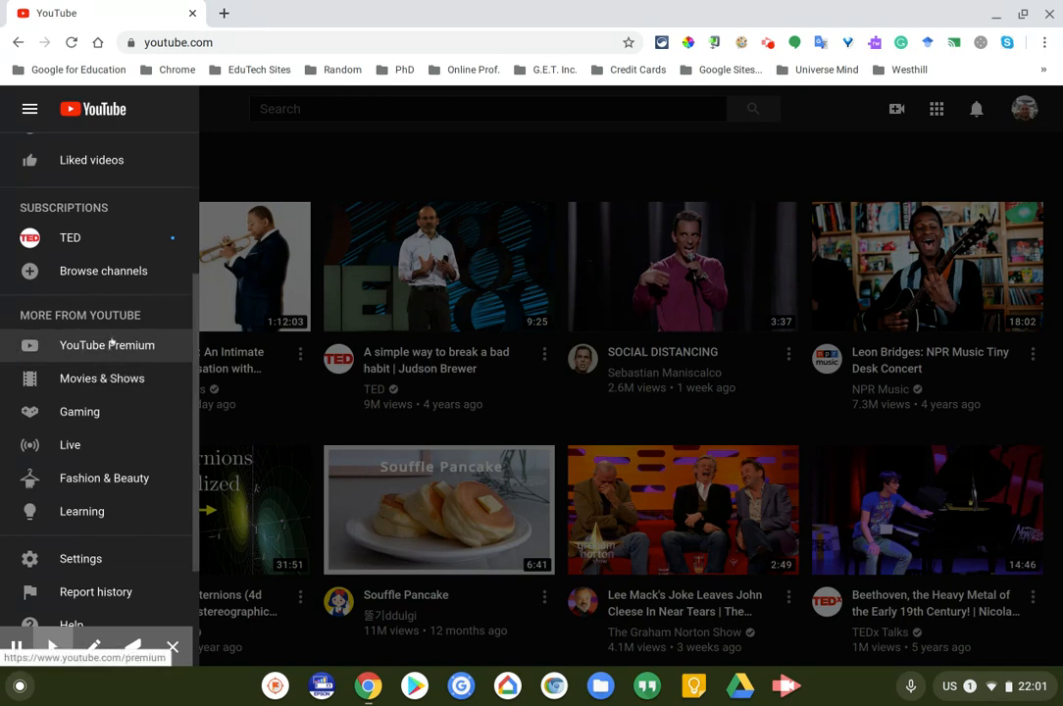
scroll(113, 324, up, 4)
scroll(117, 241, up, 2)
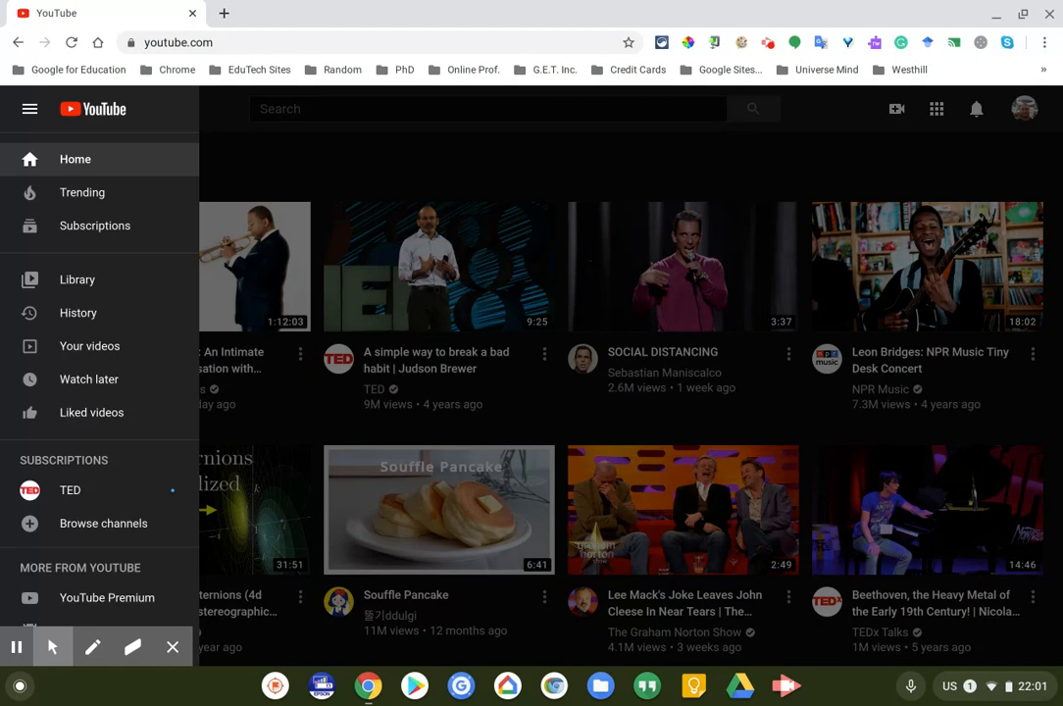
click(360, 161)
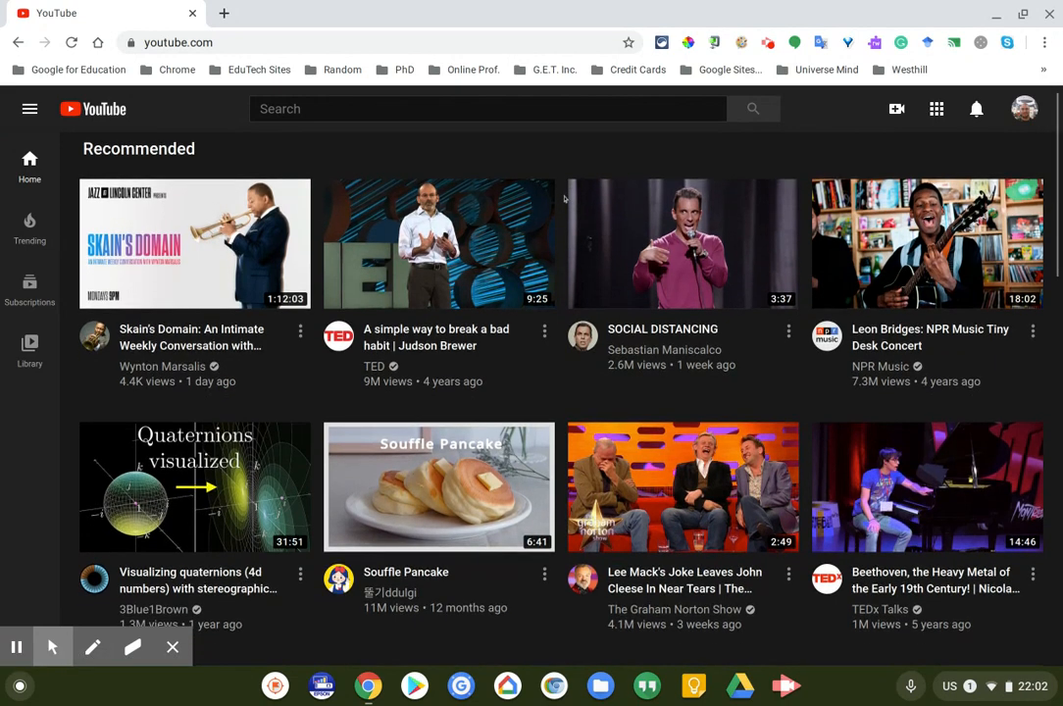
scroll(564, 199, down, 1)
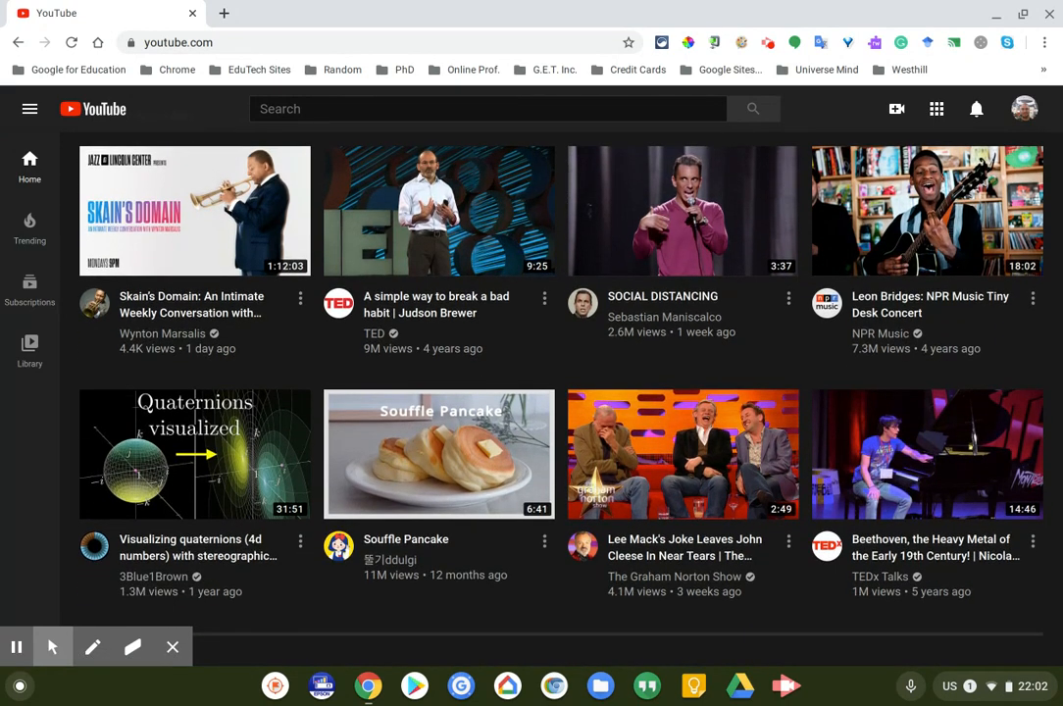
scroll(564, 199, down, 1)
scroll(564, 199, down, 1)
scroll(563, 199, up, 3)
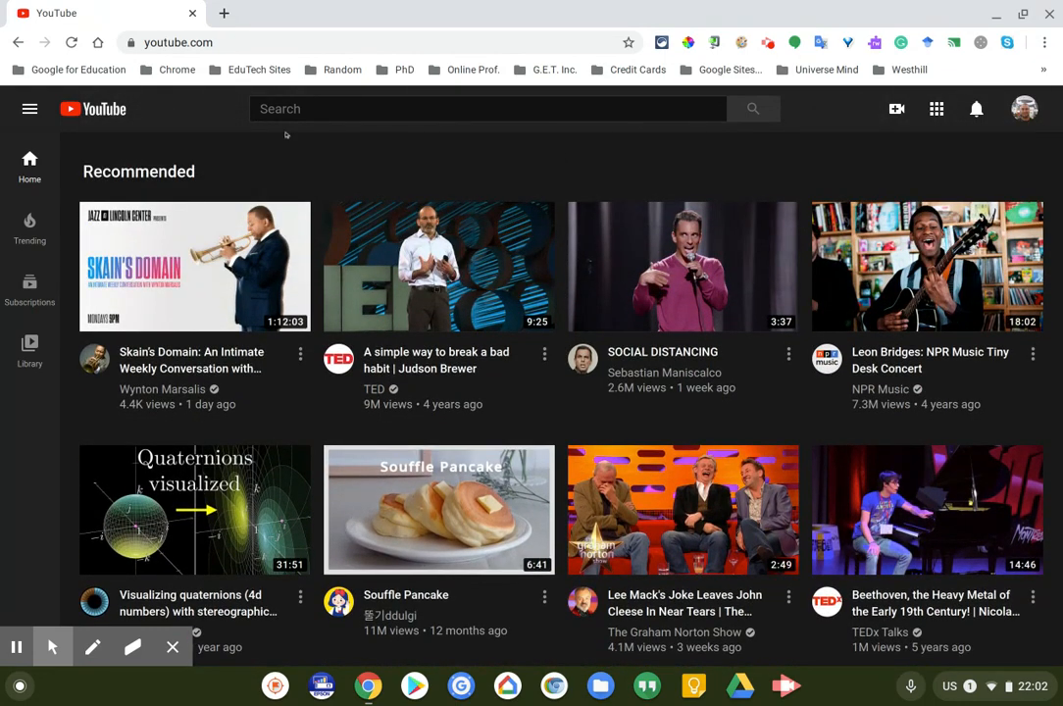
click(29, 108)
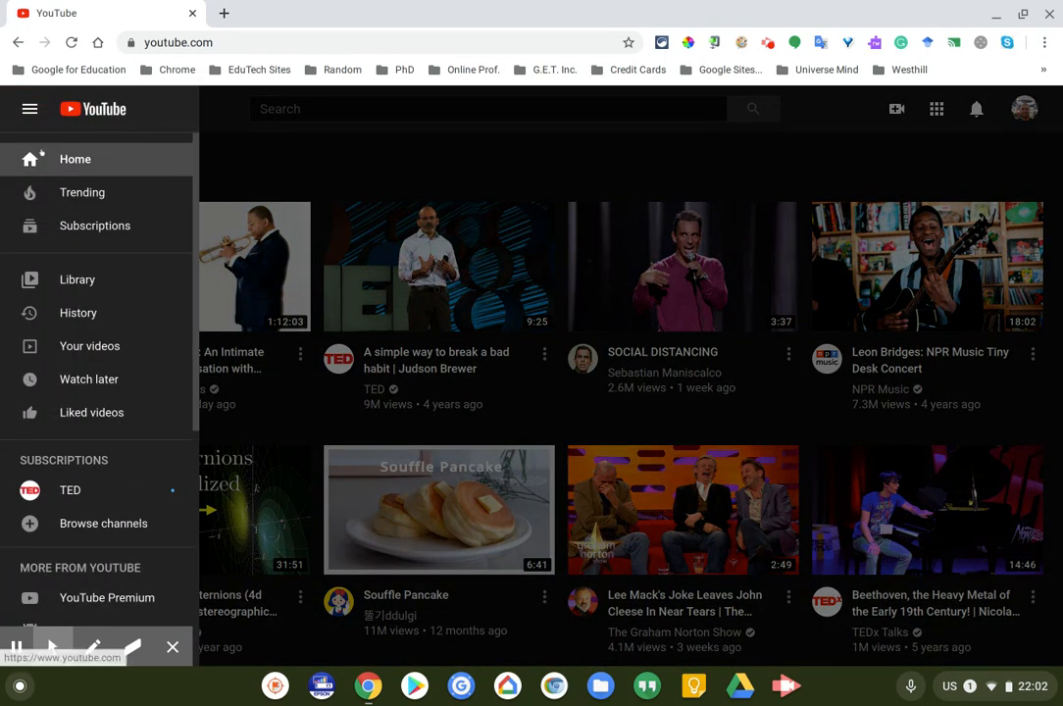
click(522, 180)
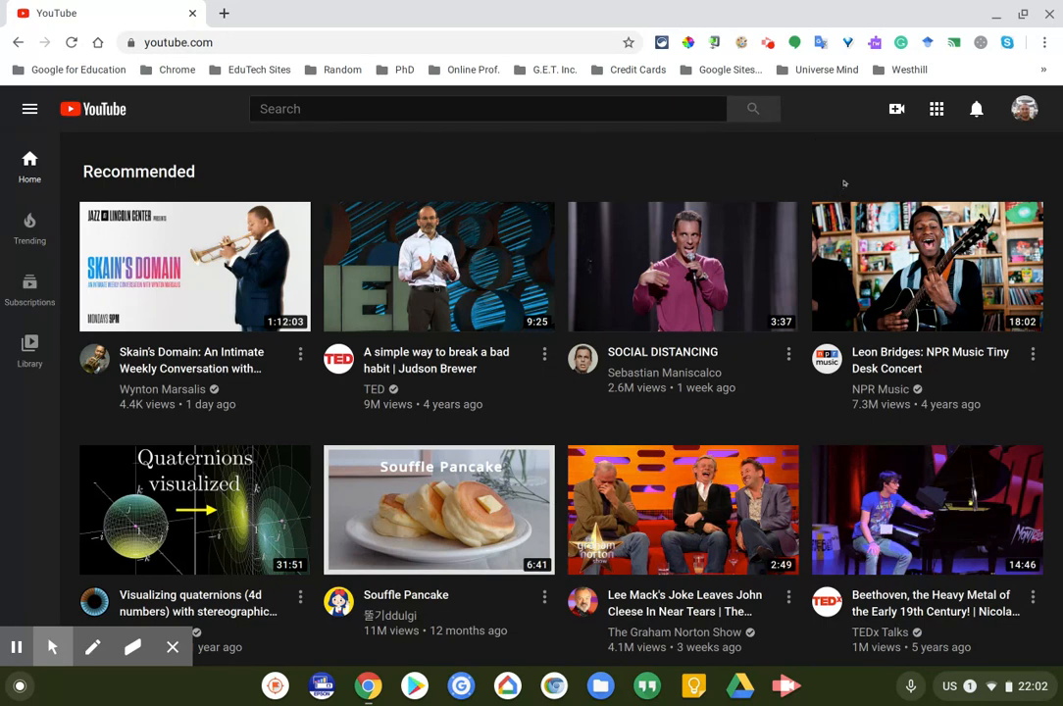
Choose Upload video from the Create menu to reach YouTube Studio's upload dialog.
click(896, 109)
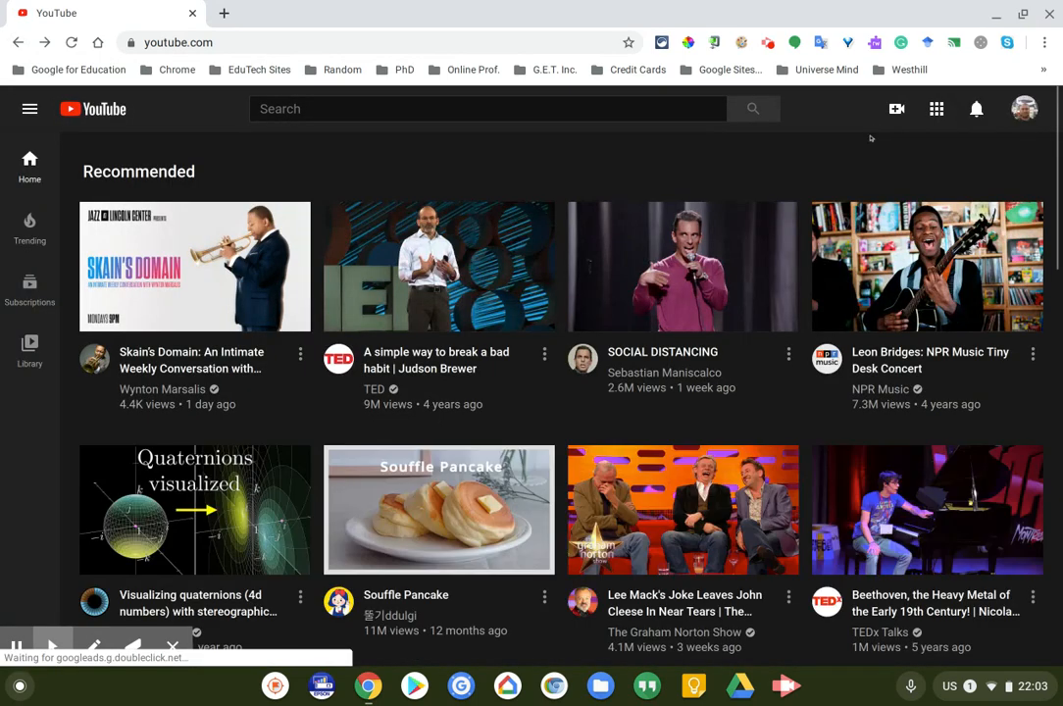
click(897, 108)
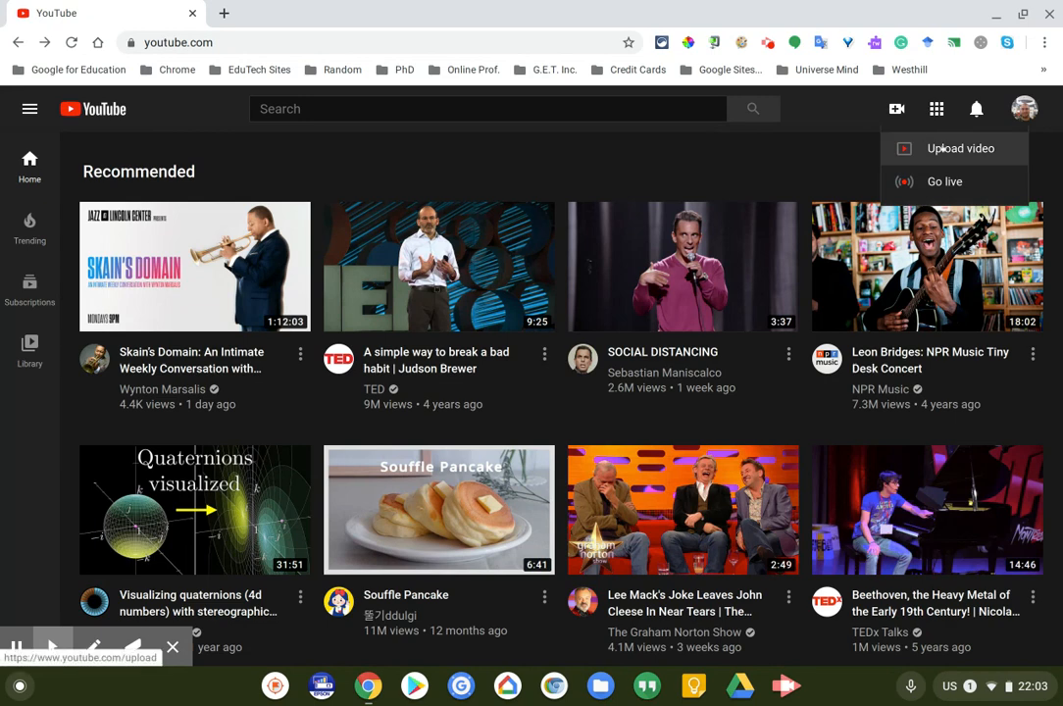
click(942, 148)
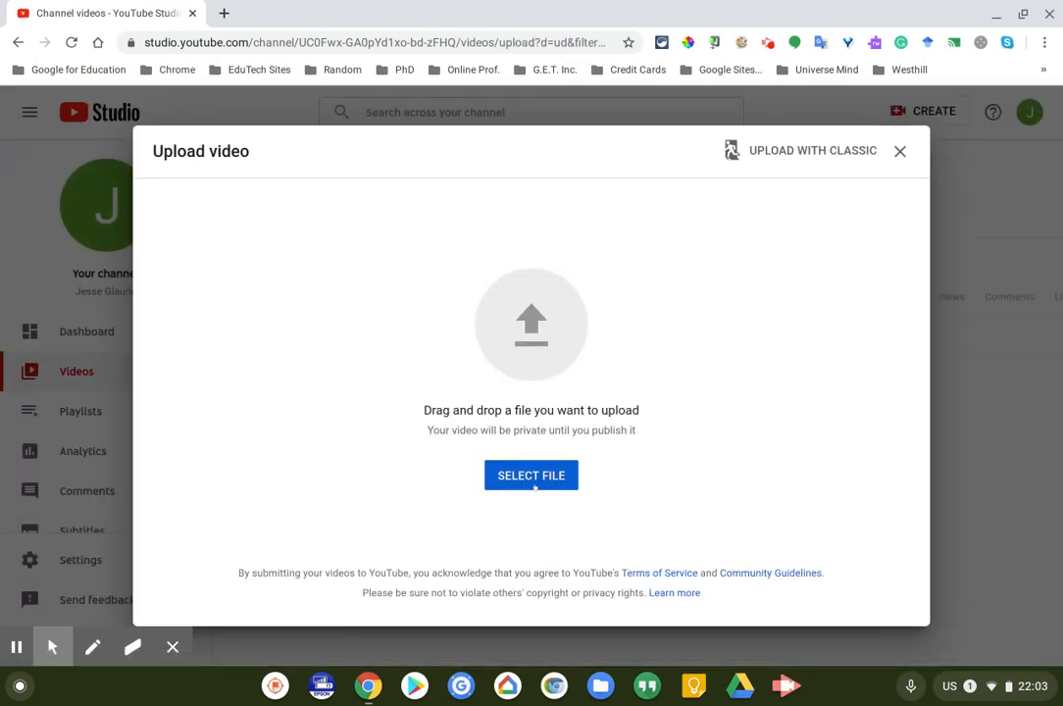
Browse My Drive and Screencastify, then pick Sample Video for YouTube Studio.mp4 from Downloads to upload.
click(530, 475)
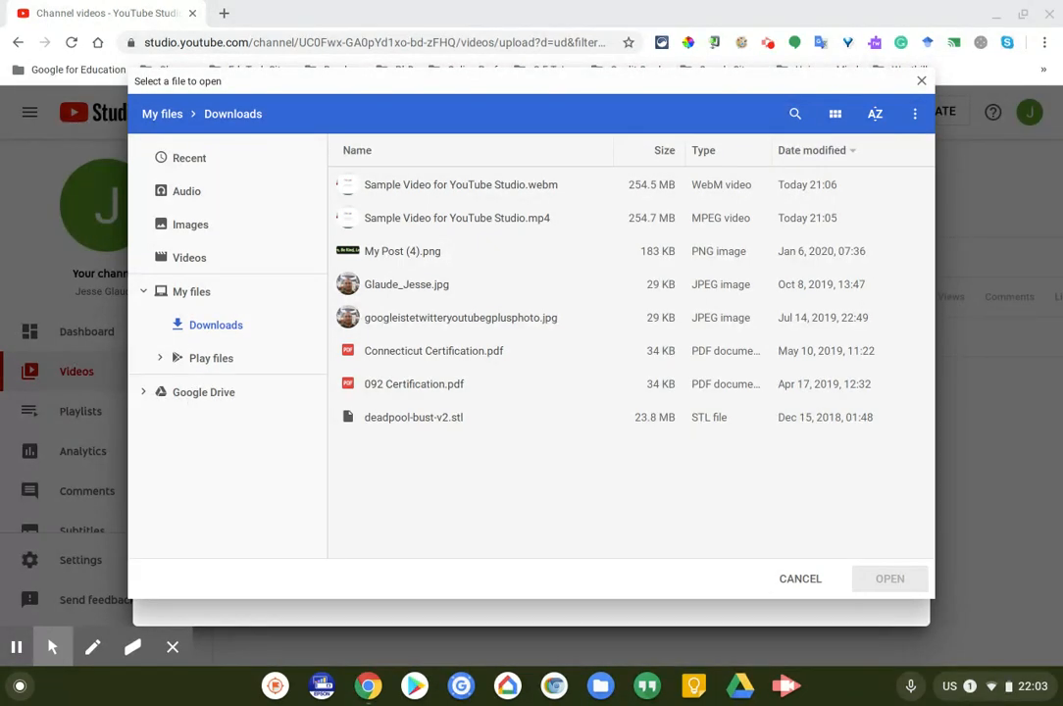
click(203, 392)
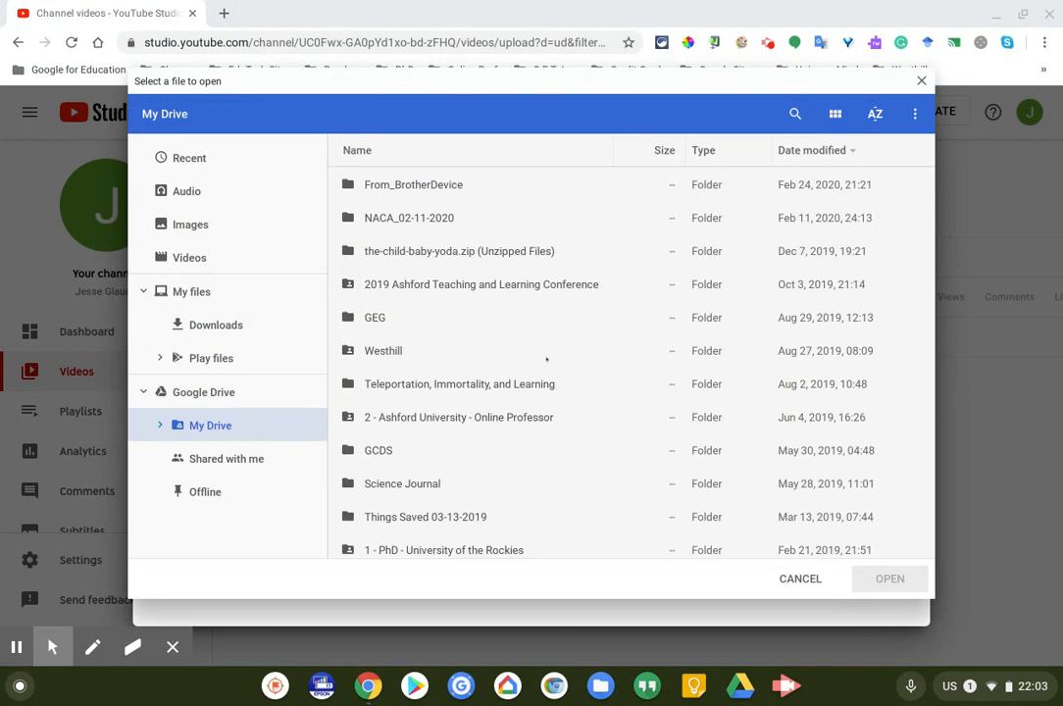
scroll(569, 344, down, 2)
scroll(577, 337, down, 2)
scroll(577, 335, down, 1)
scroll(578, 337, down, 4)
scroll(579, 336, down, 5)
scroll(578, 337, down, 1)
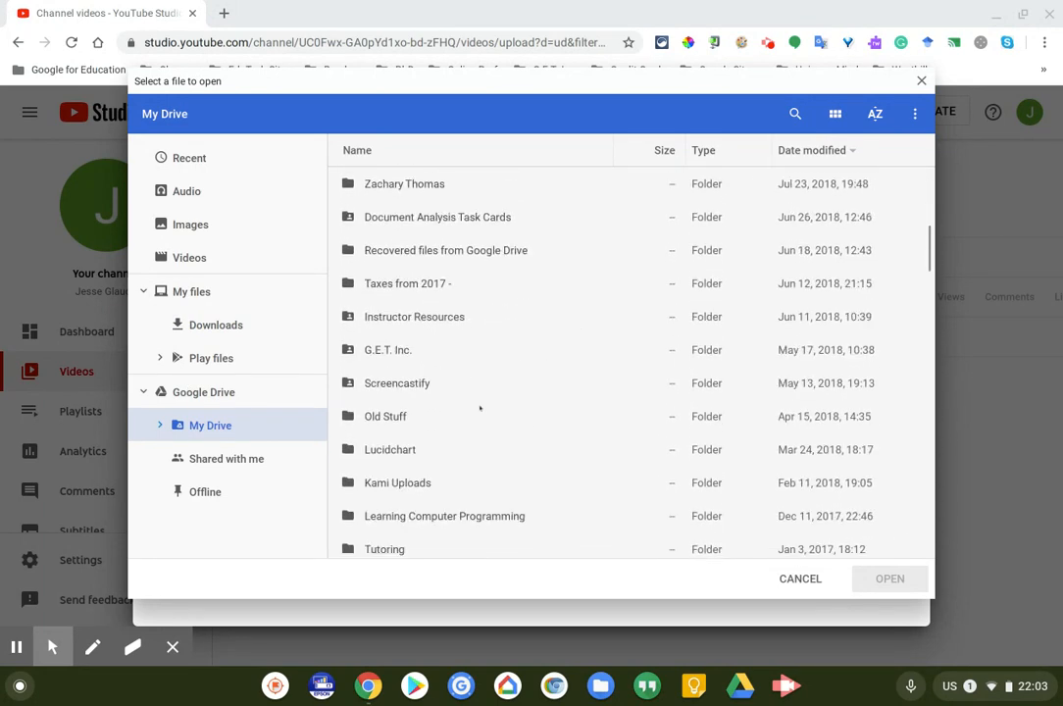
double_click(380, 386)
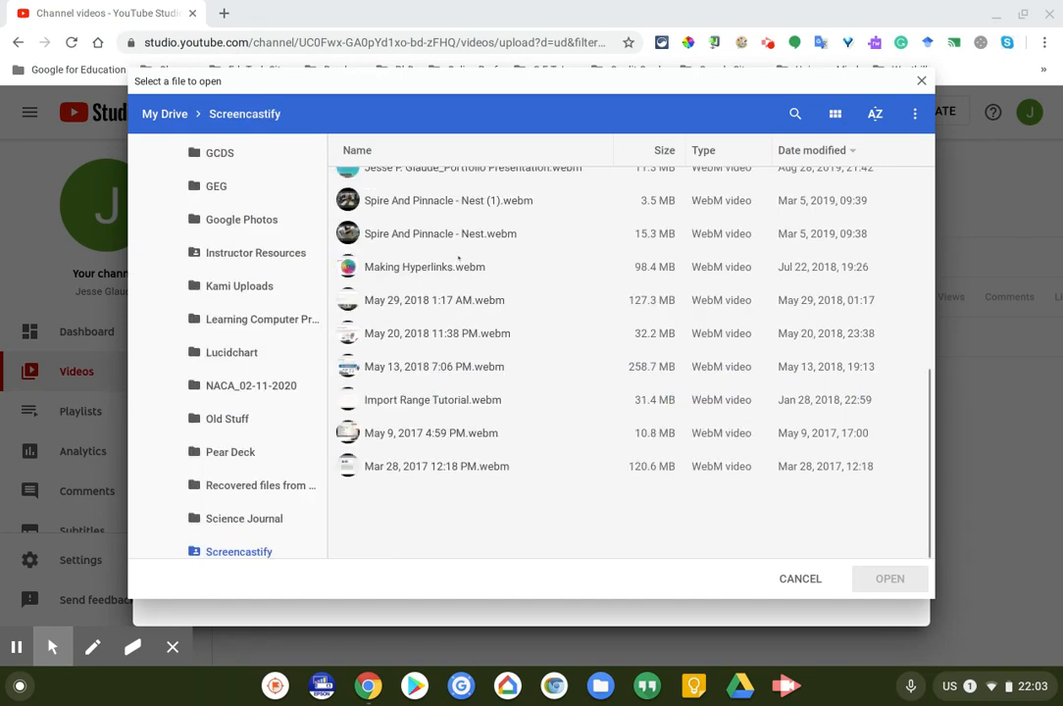
scroll(458, 257, up, 3)
scroll(458, 256, up, 3)
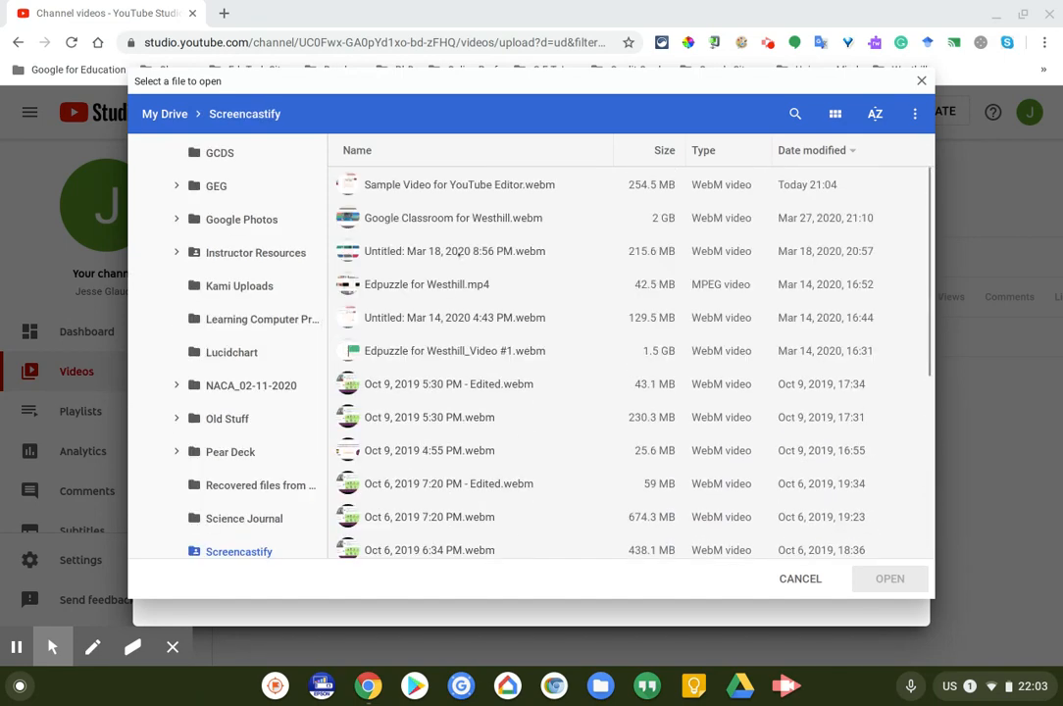
scroll(456, 250, down, 3)
scroll(211, 211, up, 5)
scroll(211, 211, up, 3)
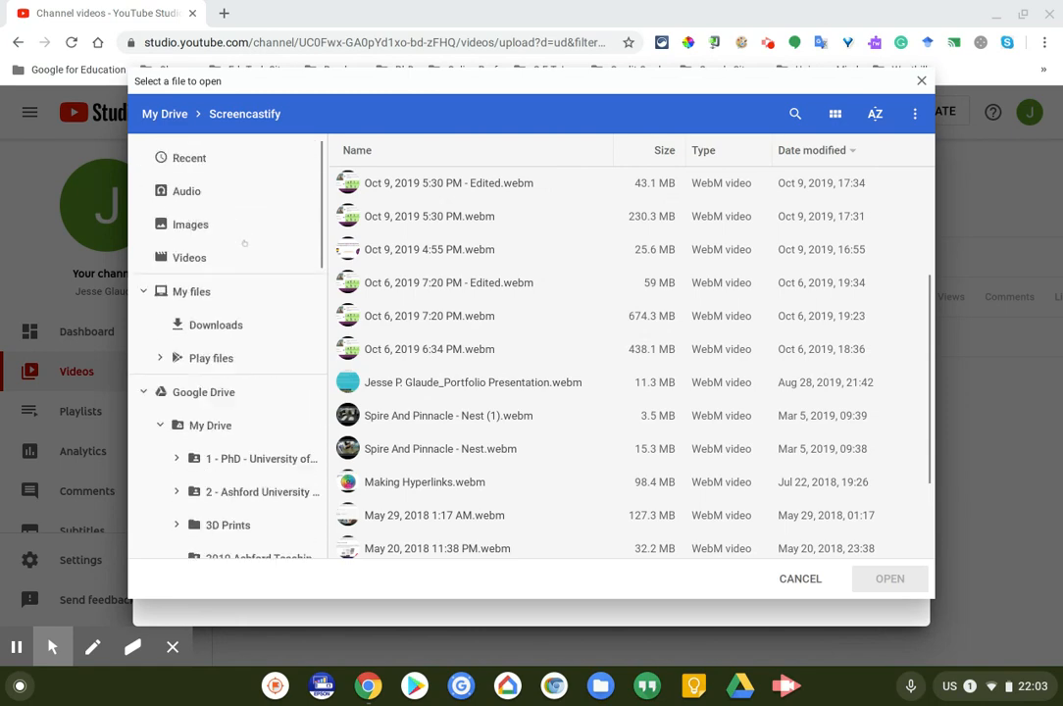
click(208, 326)
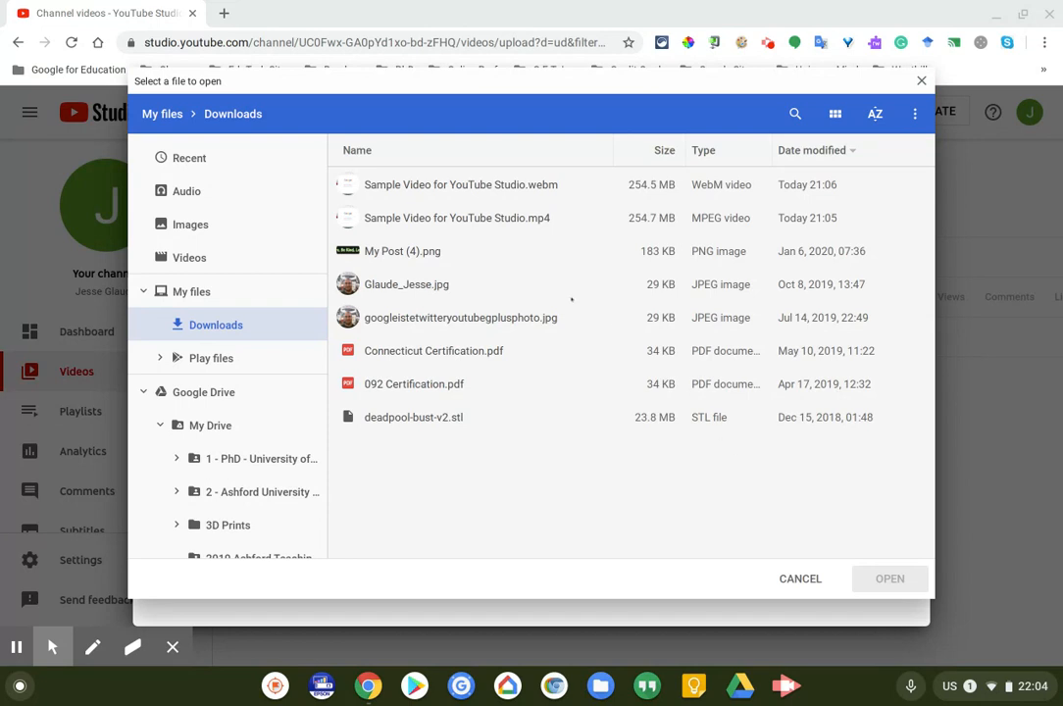
click(510, 221)
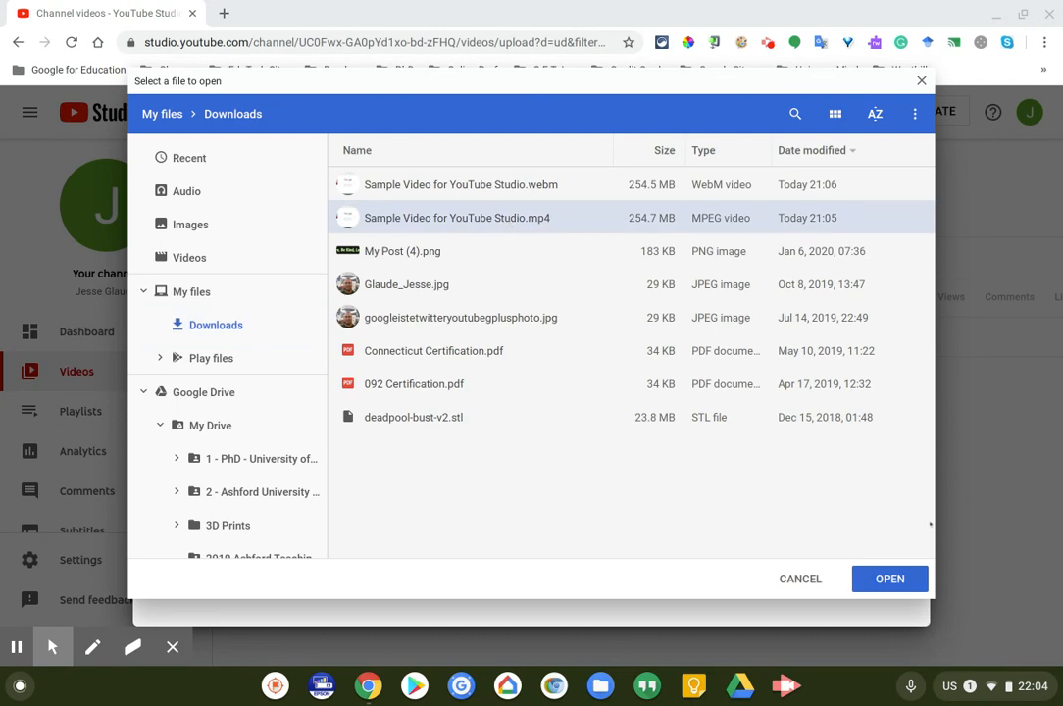
click(882, 577)
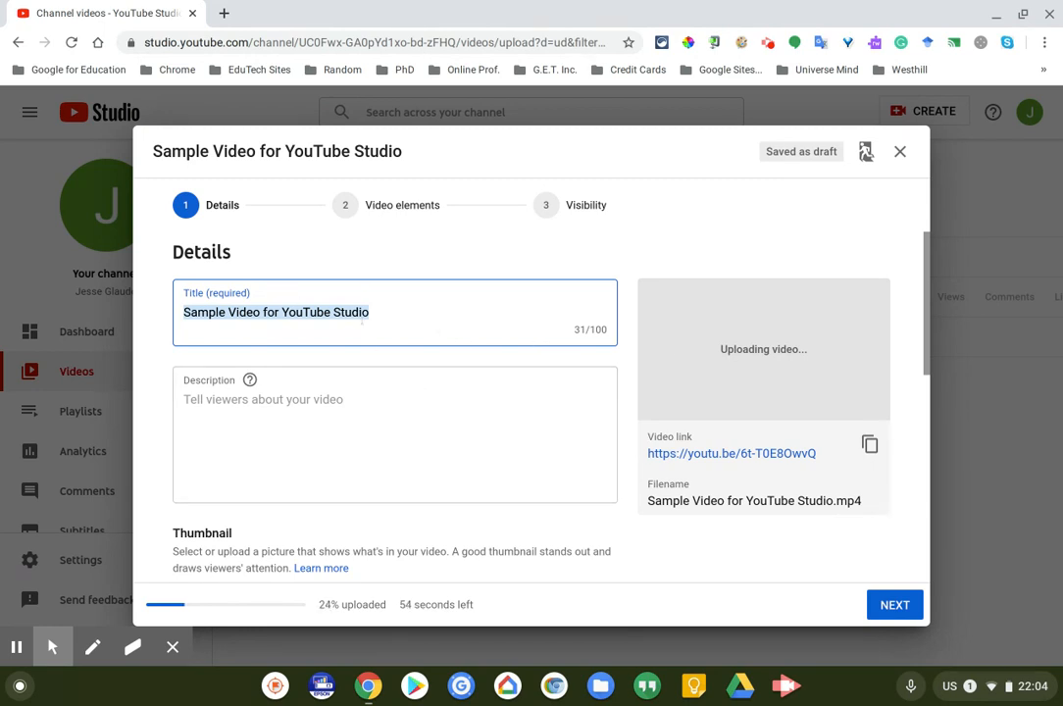
scroll(387, 385, down, 1)
scroll(392, 368, down, 1)
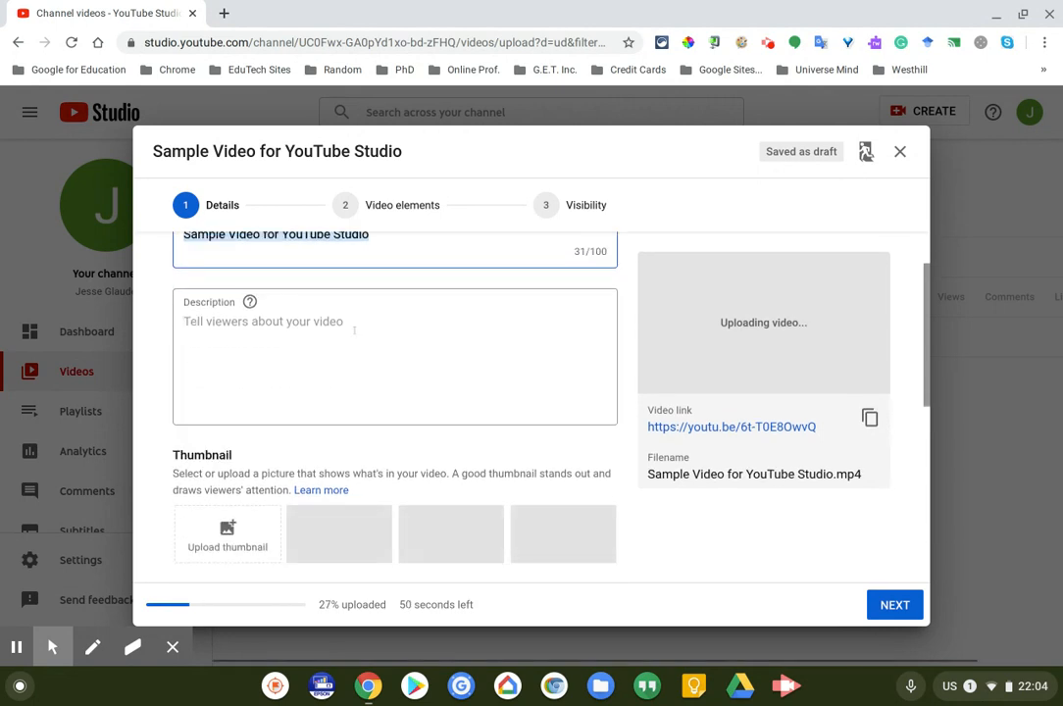
Enter the description "This is a sample video for a video." in the Details form.
click(354, 330)
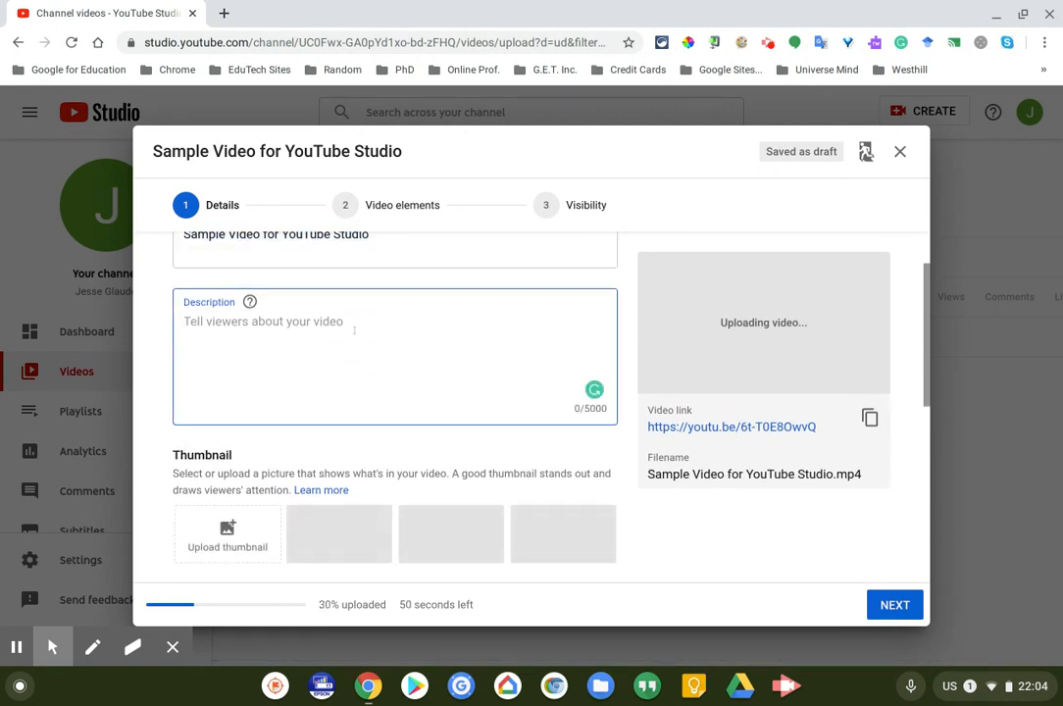
text(This is a sample video for a video.)
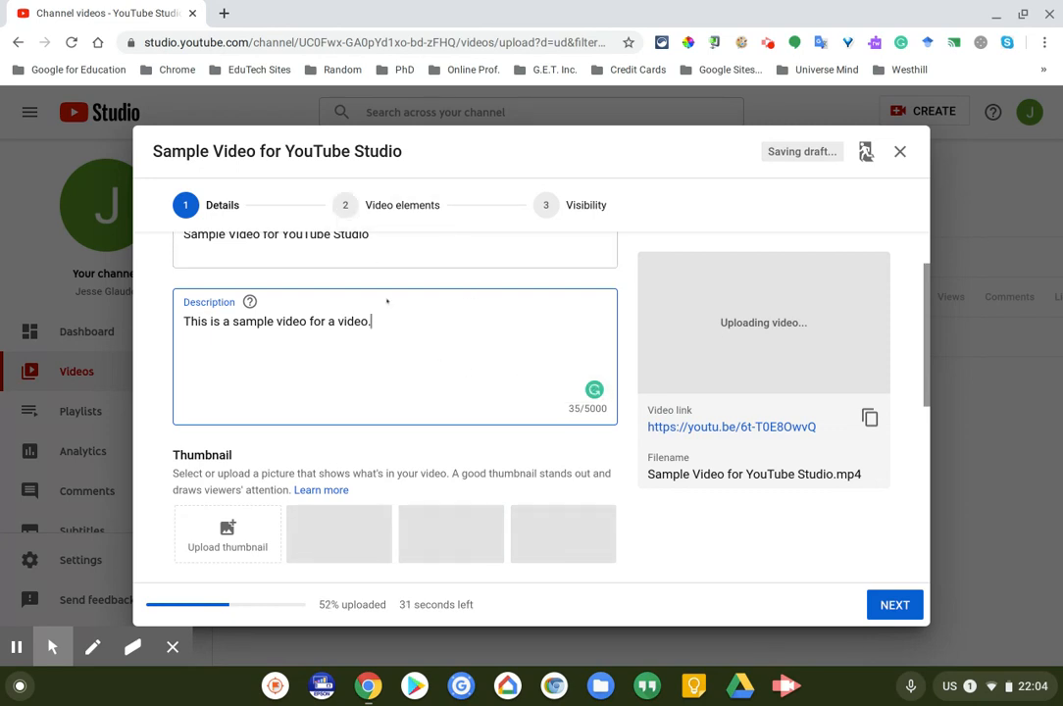
scroll(538, 376, down, 1)
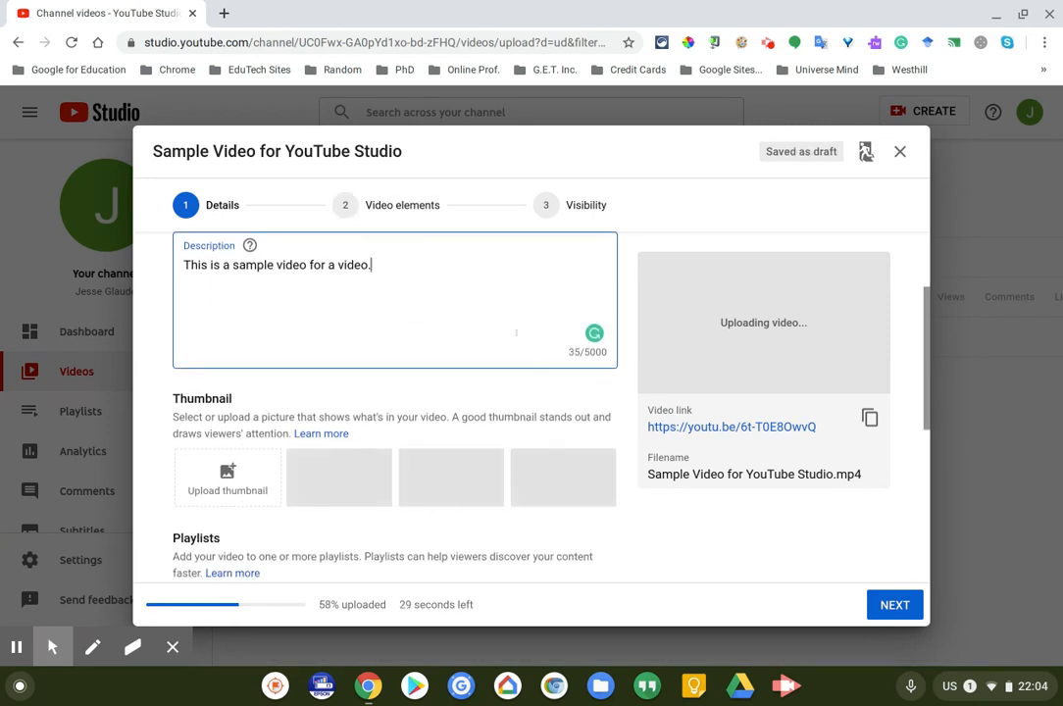
scroll(520, 337, down, 1)
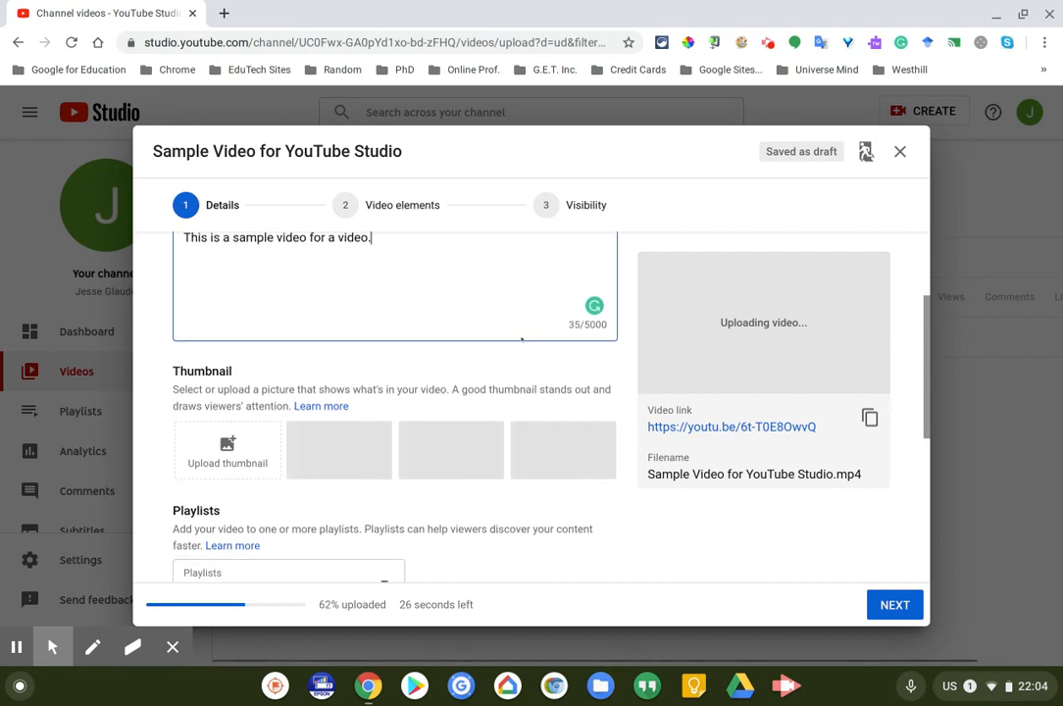
scroll(521, 339, down, 1)
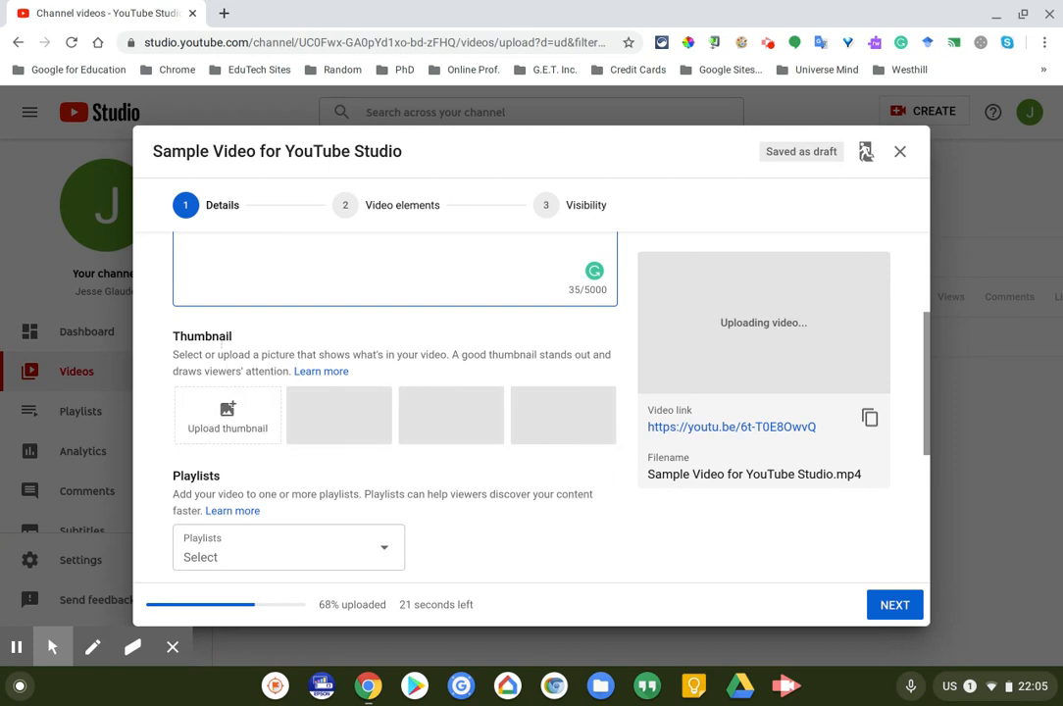
scroll(255, 373, down, 1)
scroll(255, 375, down, 1)
scroll(255, 377, down, 1)
scroll(256, 378, down, 1)
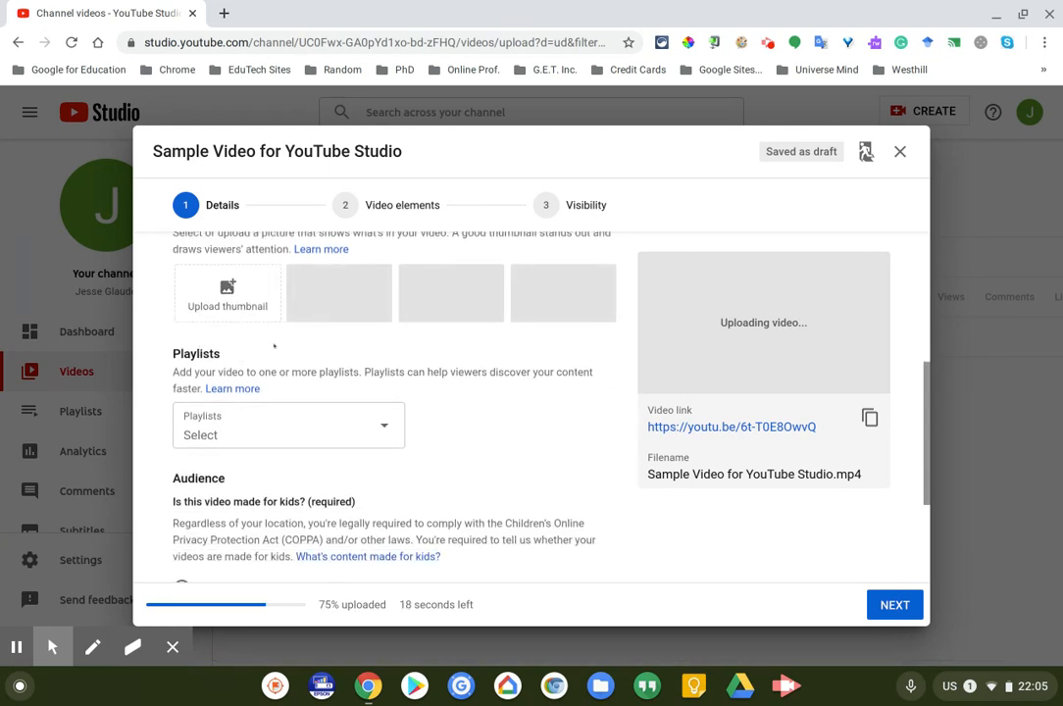
scroll(270, 353, down, 2)
scroll(250, 343, down, 1)
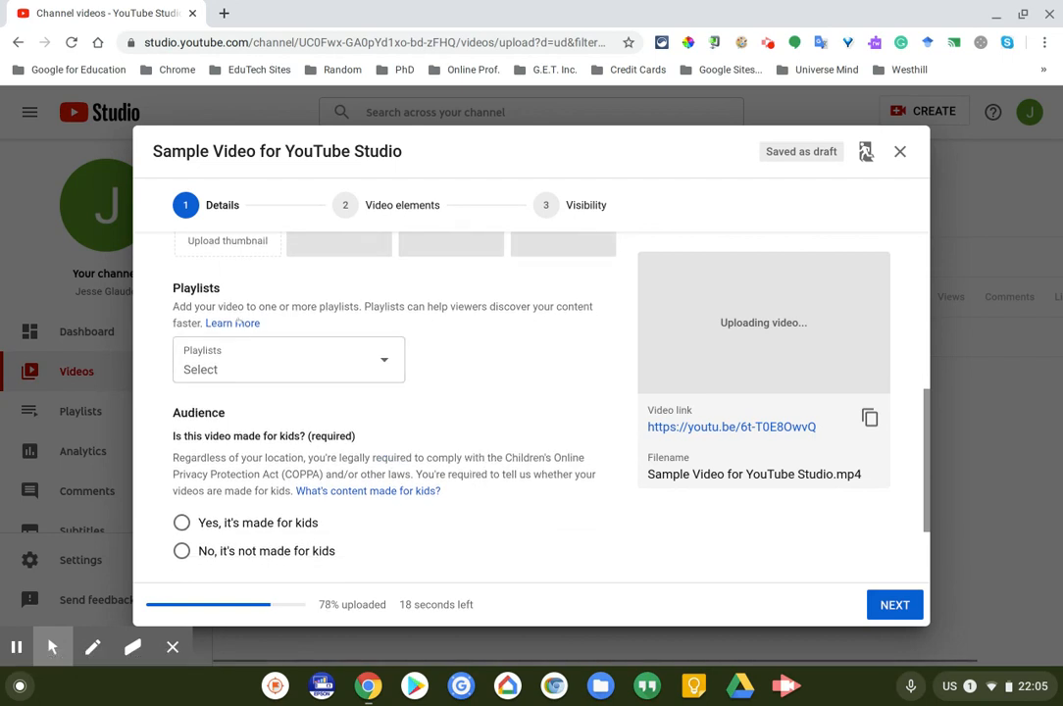
scroll(275, 338, down, 1)
scroll(295, 343, down, 1)
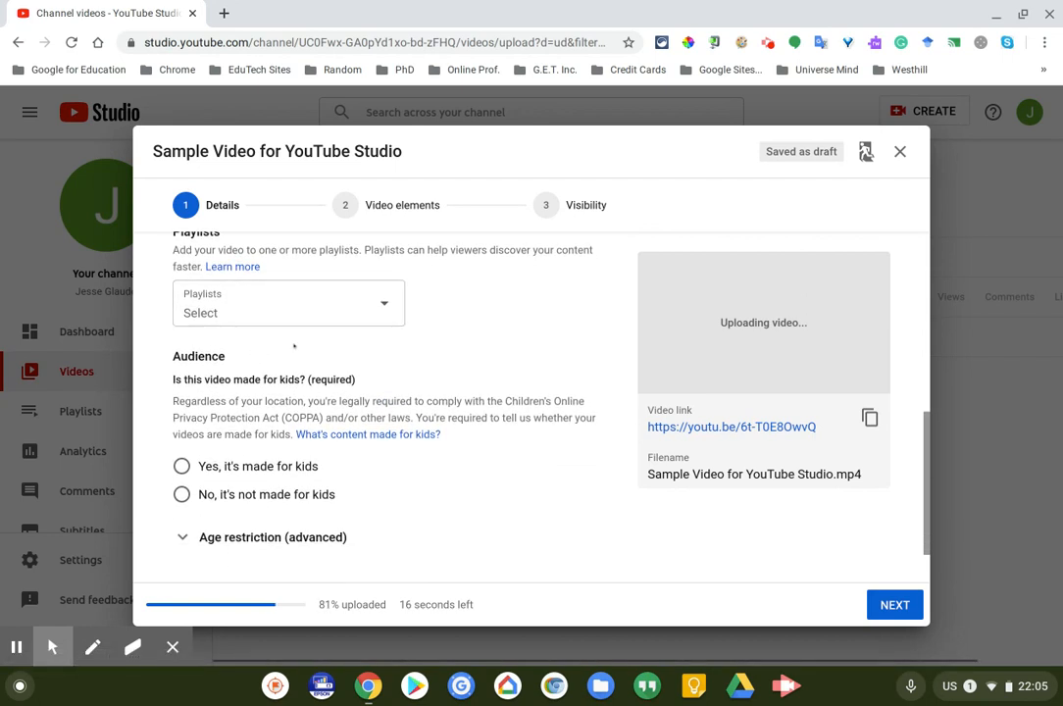
scroll(294, 338, down, 2)
scroll(285, 324, down, 1)
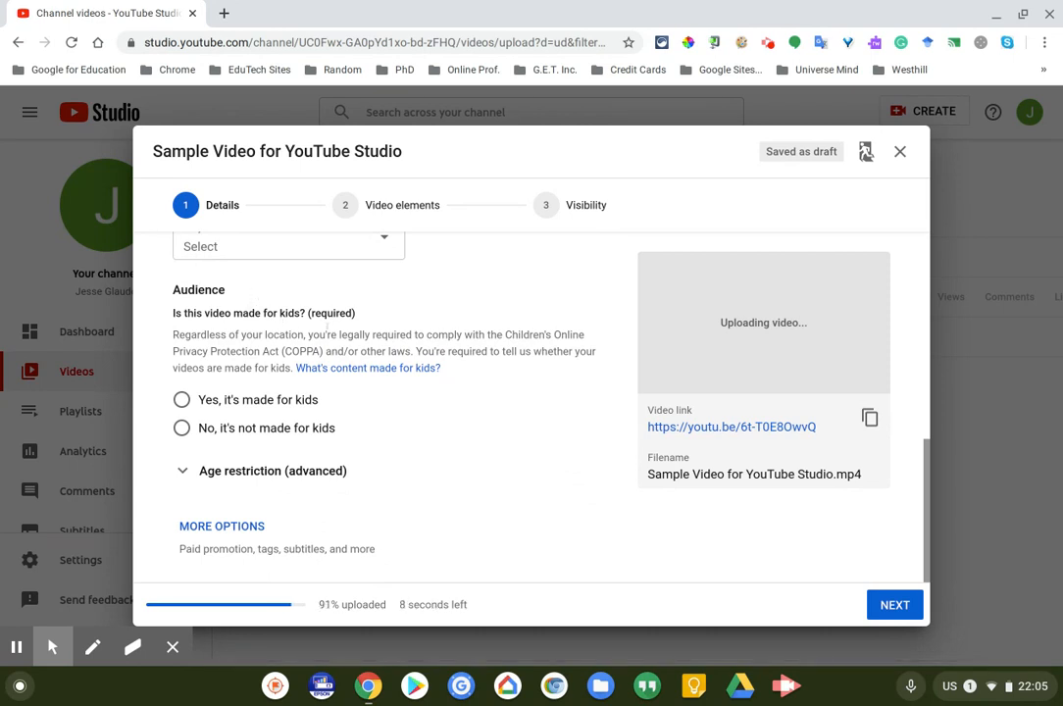
Set the audience to made for kids, then change it to not made for kids.
click(193, 399)
scroll(287, 360, down, 2)
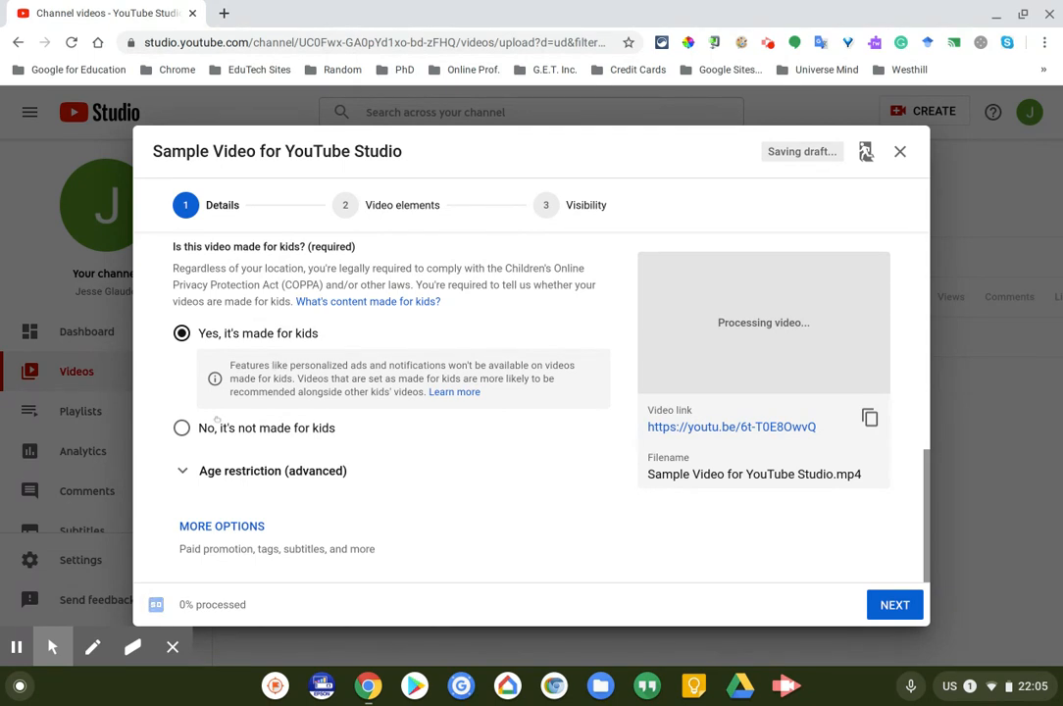
click(182, 427)
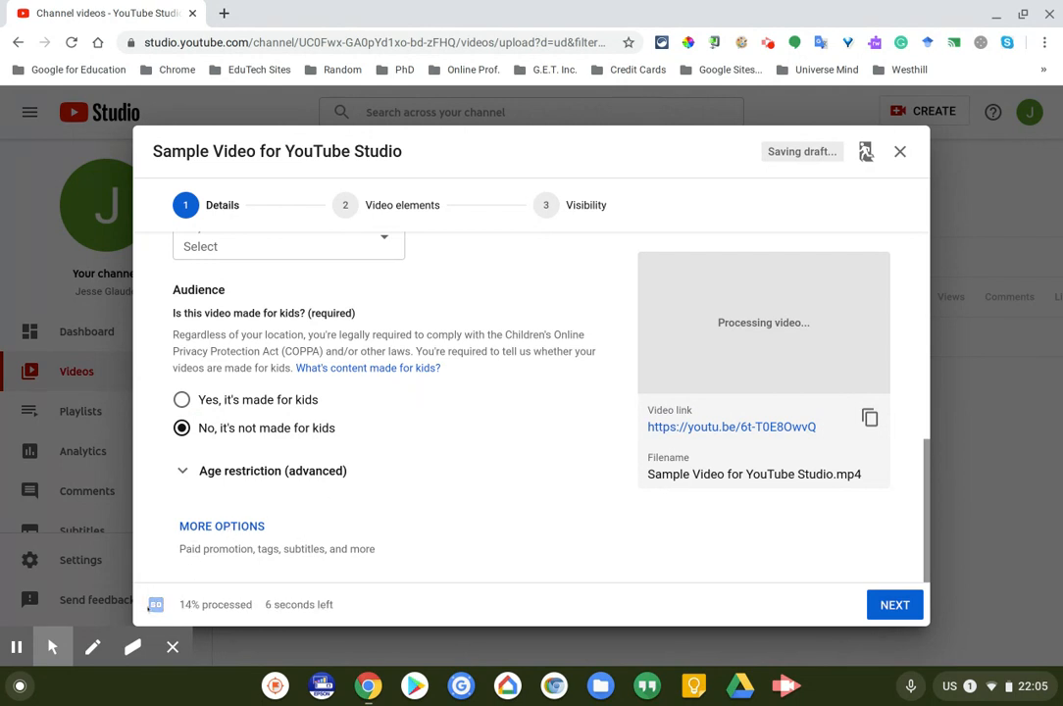
click(209, 526)
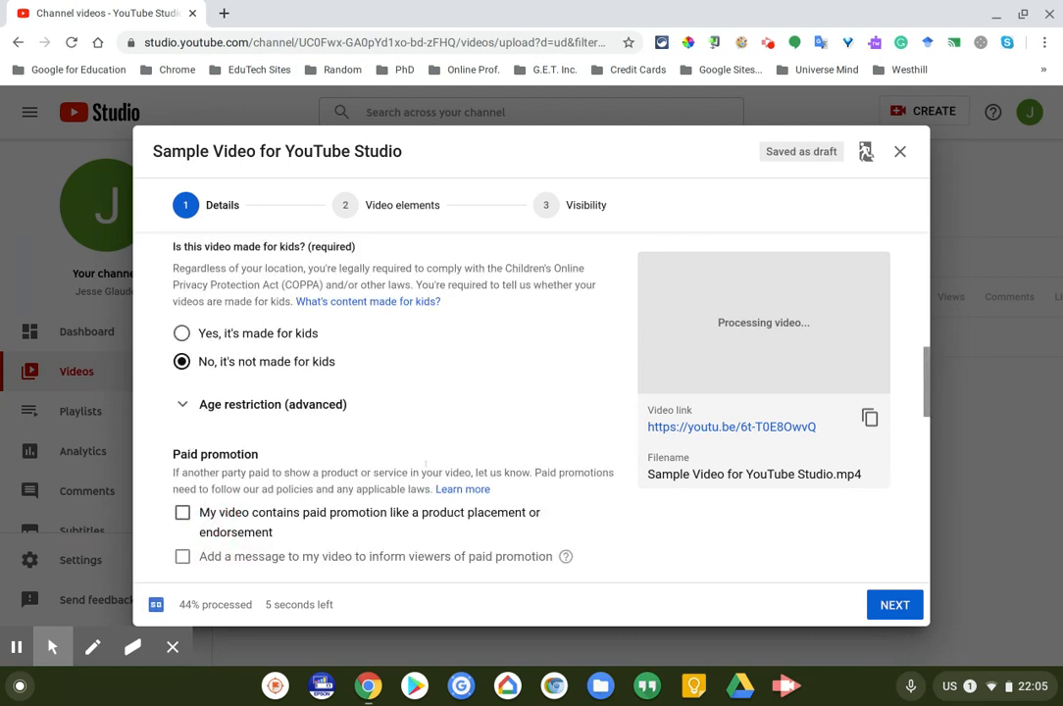
scroll(464, 385, down, 1)
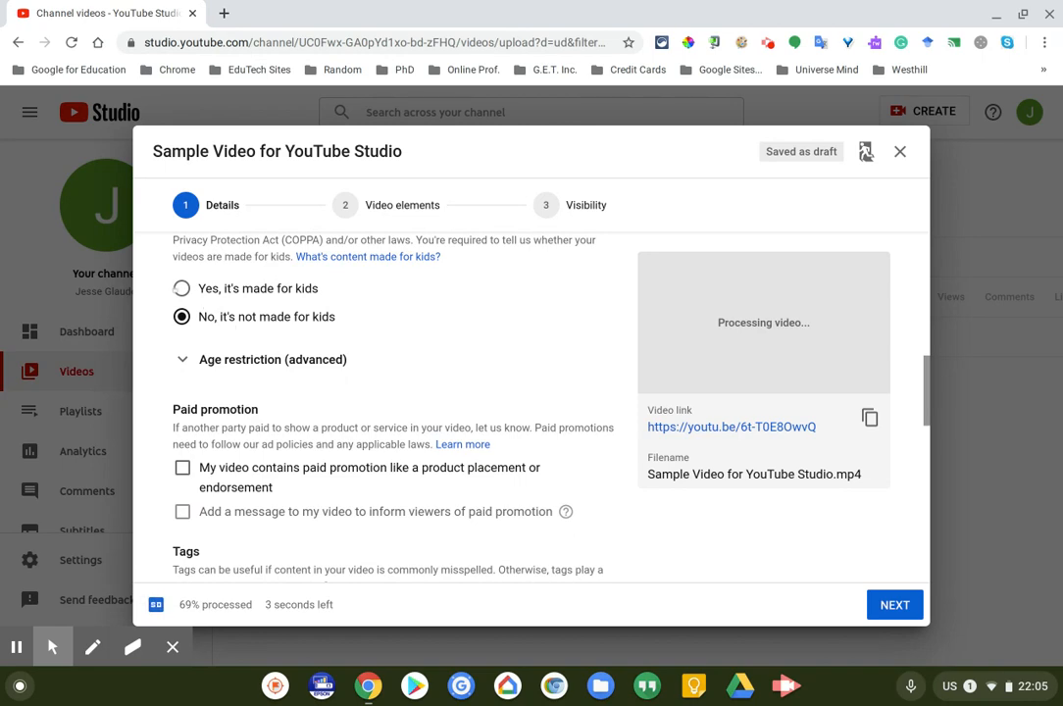
click(182, 288)
scroll(206, 299, down, 4)
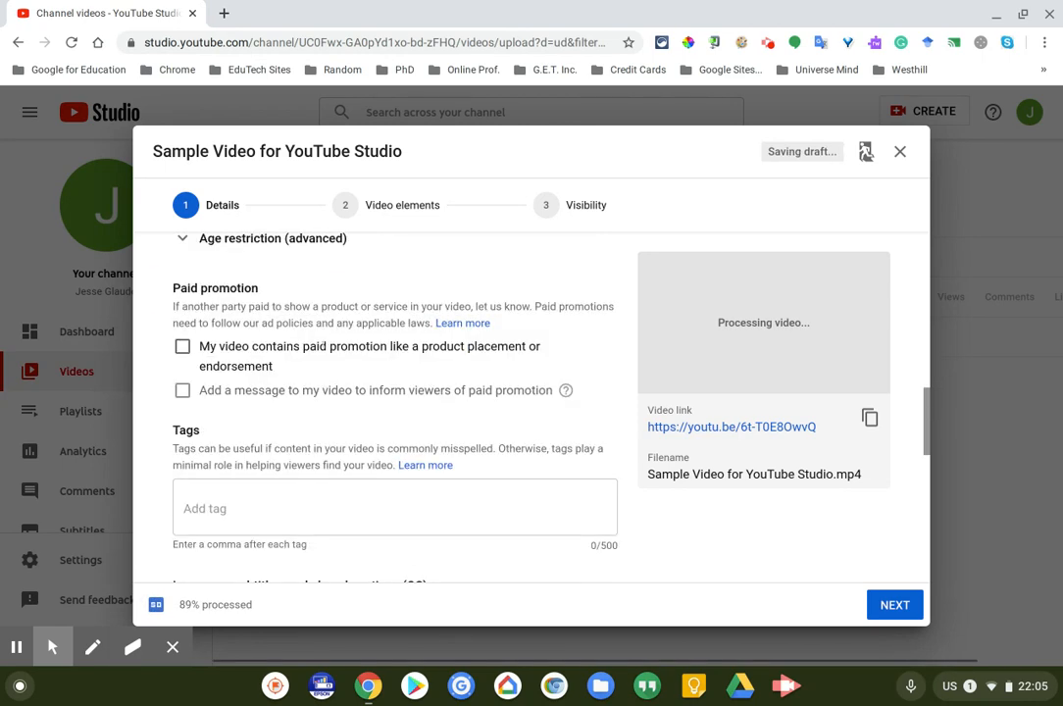
scroll(216, 307, down, 1)
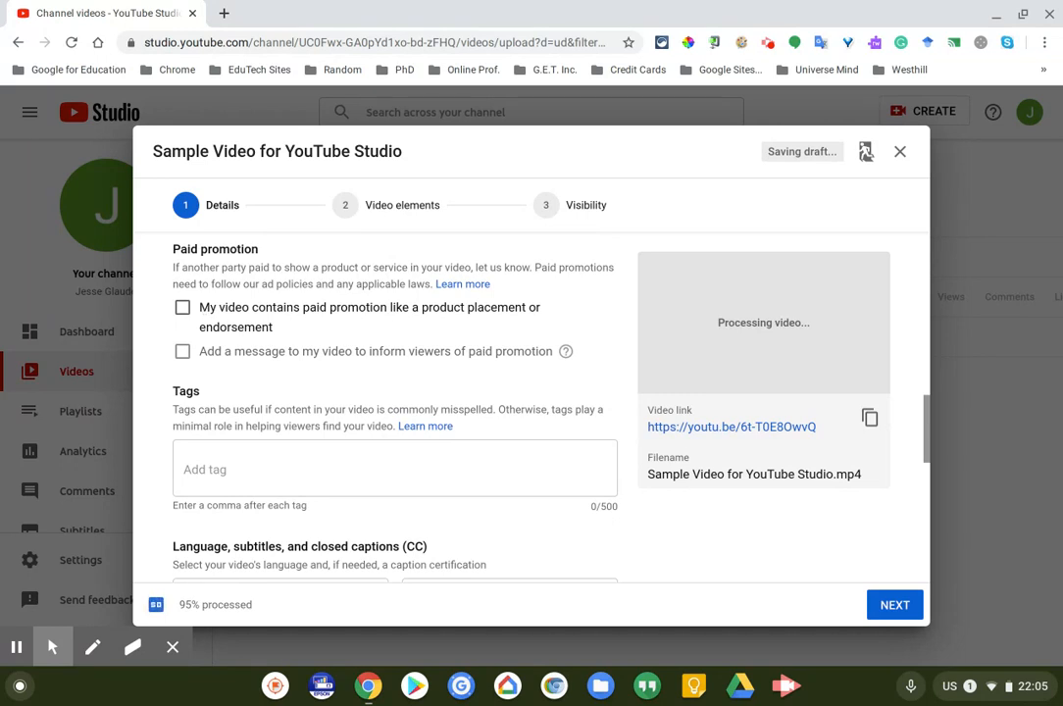
scroll(262, 317, down, 1)
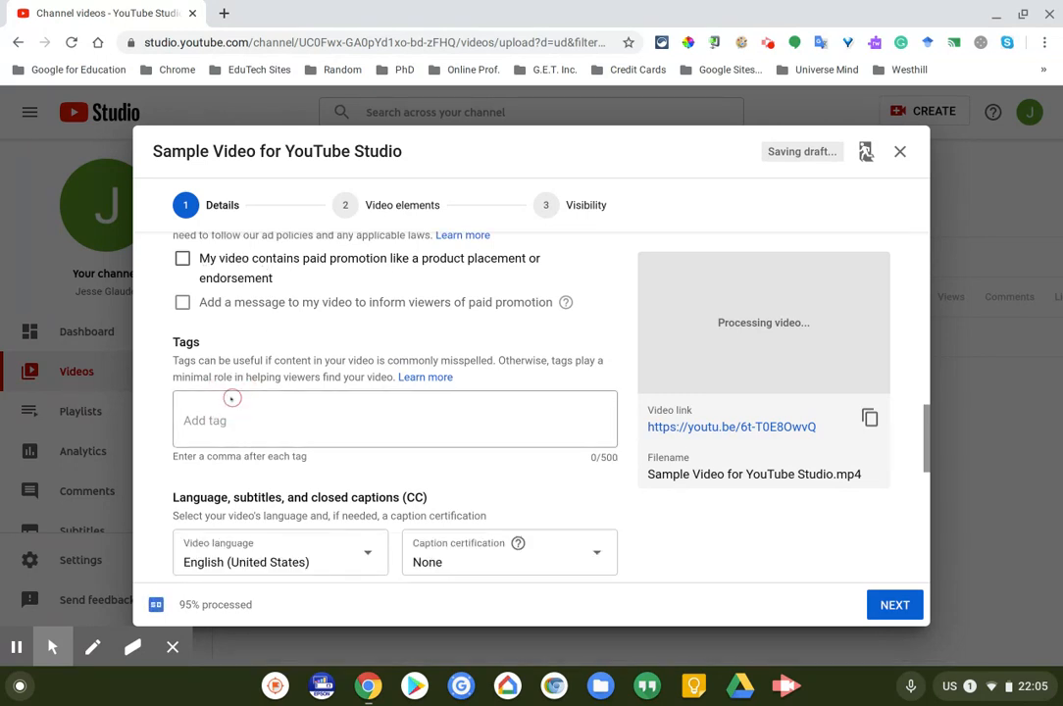
Add the tags YouTube Studio, Google for Education, eLearning and distance learning, fixing a misspelling.
click(221, 406)
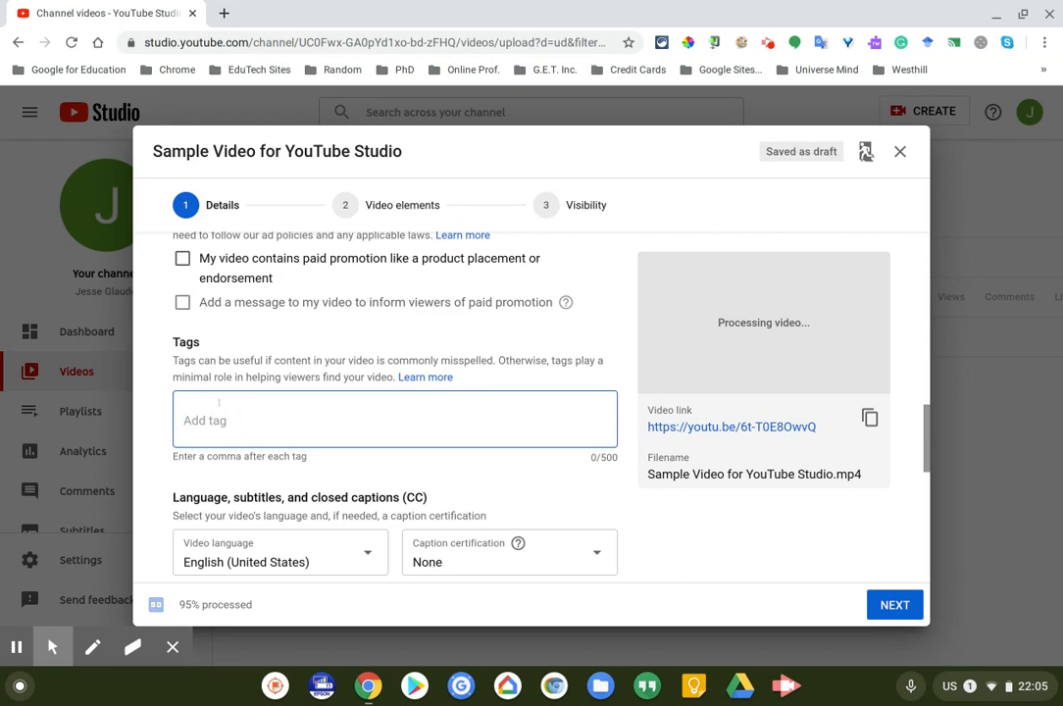
text(YouTube Stud)
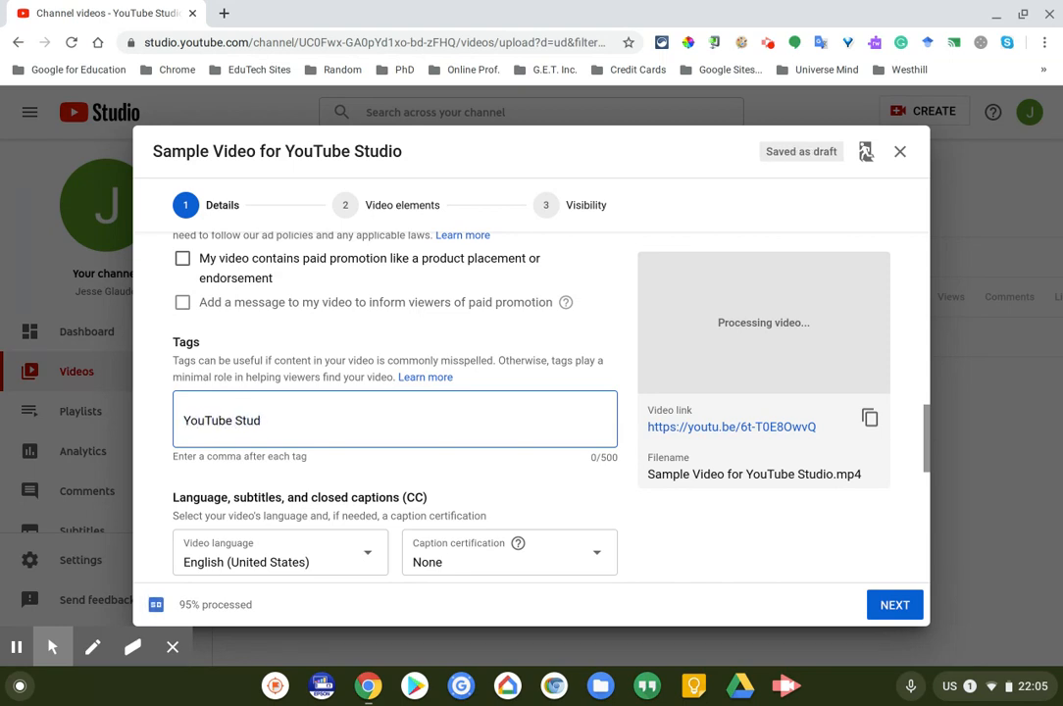
text(io)
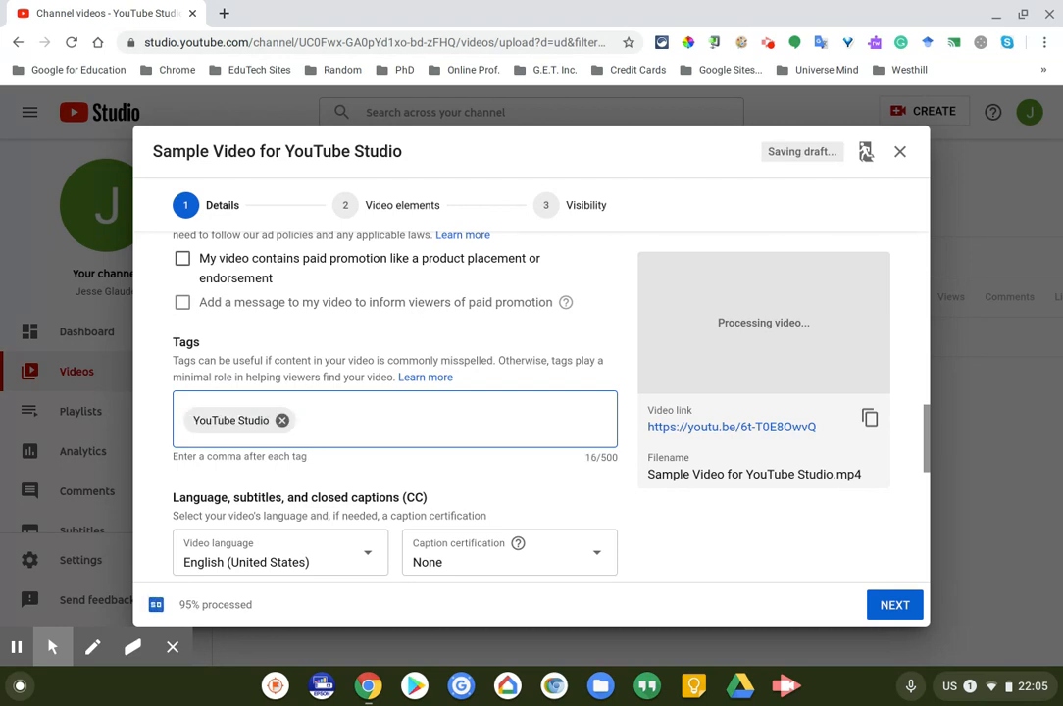
text(,Gogol)
key(BackSpace)
key(BackSpace)
key(BackSpace)
text(oglefor Education,)
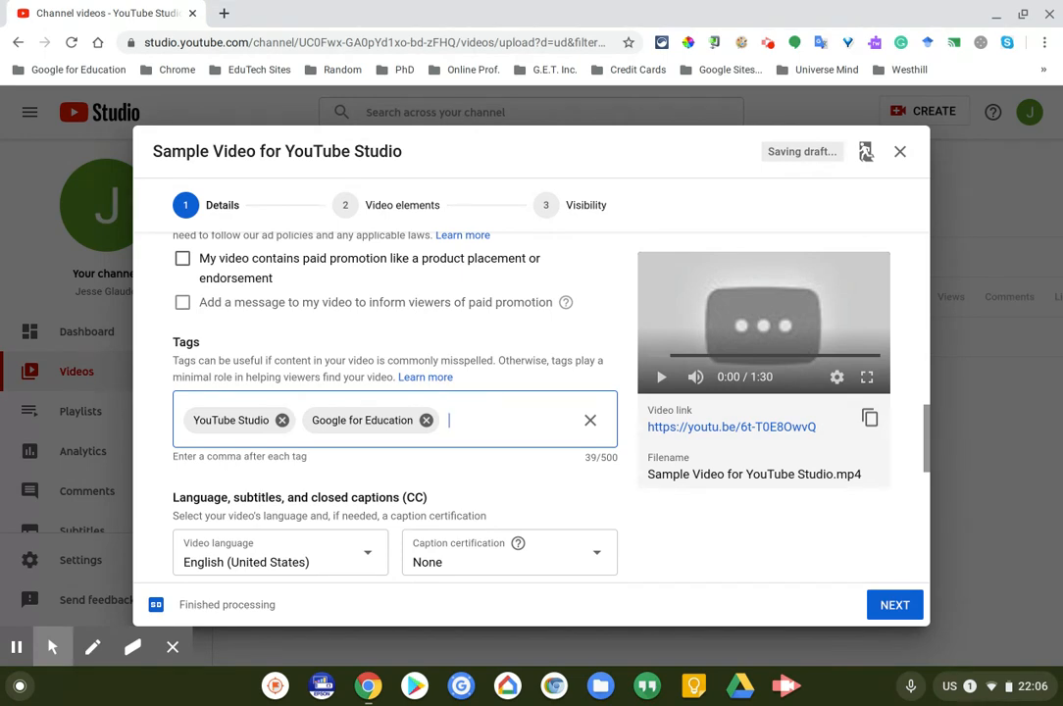
scroll(556, 345, down, 2)
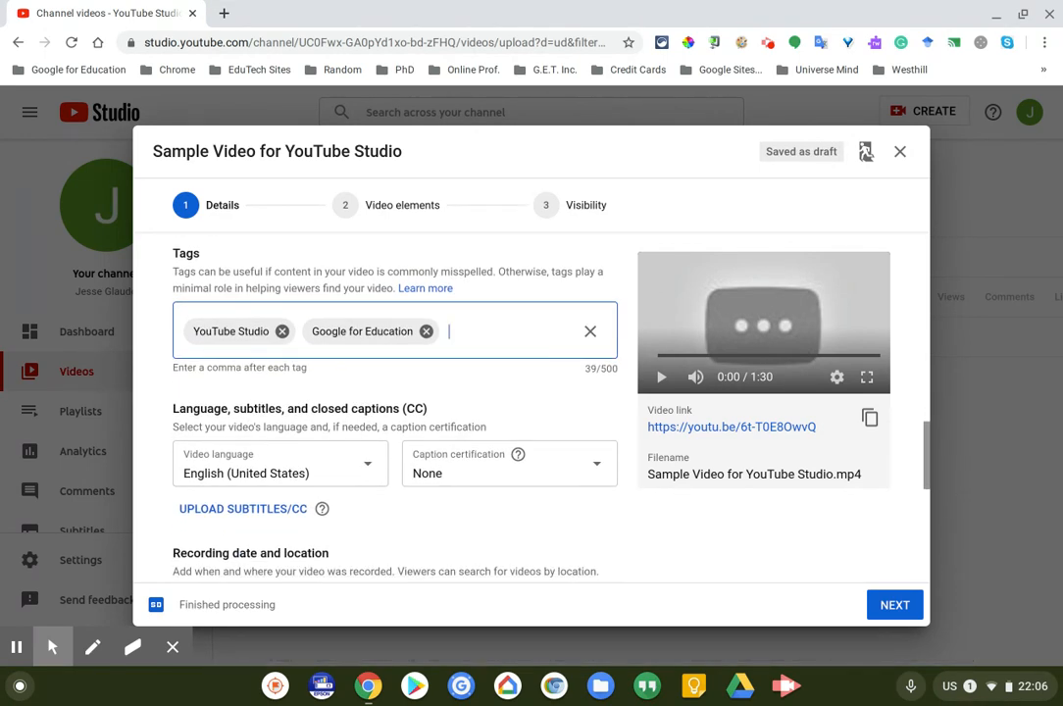
text(eLearning,distance learning,)
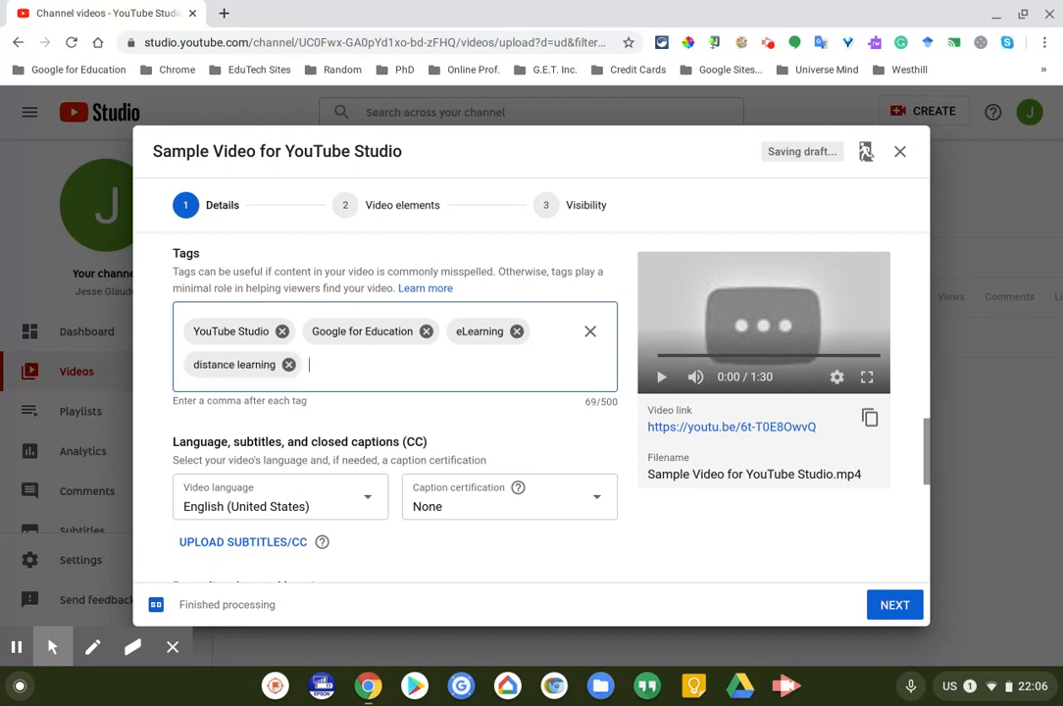
scroll(499, 455, down, 3)
scroll(498, 455, up, 5)
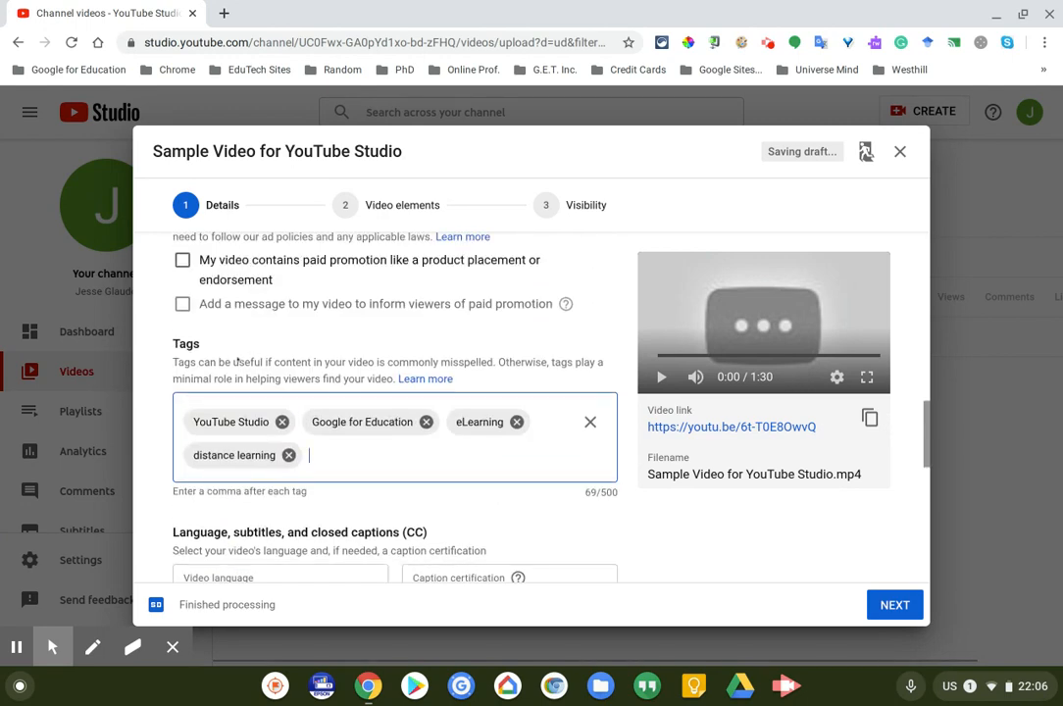
drag(203, 379, 365, 380)
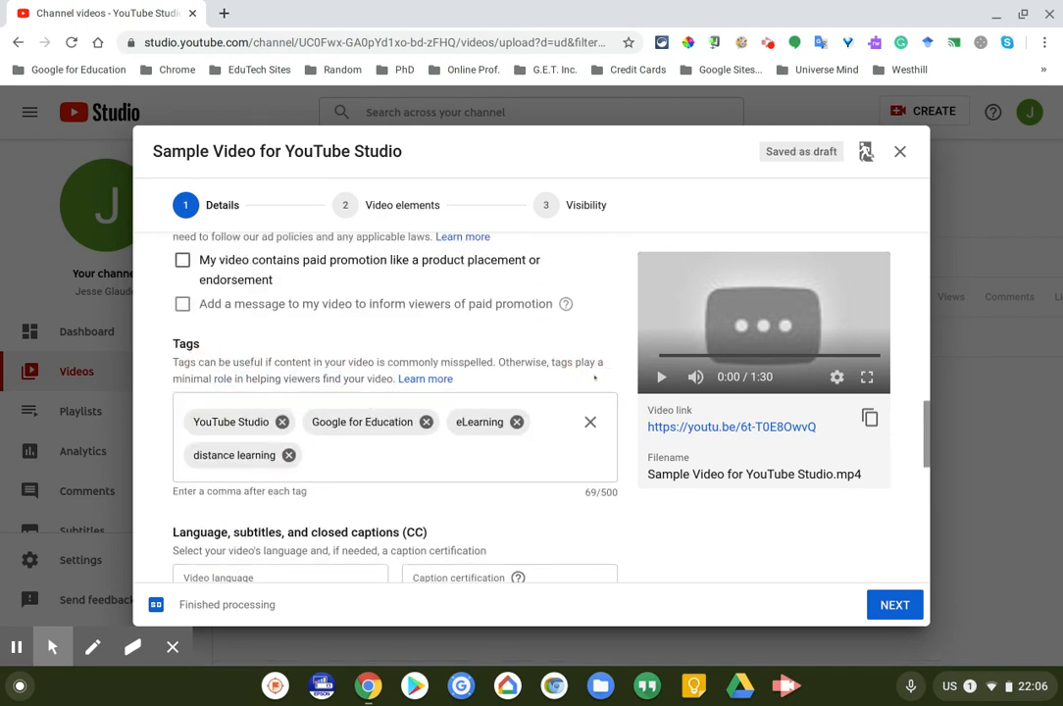
scroll(441, 362, down, 2)
scroll(343, 344, down, 4)
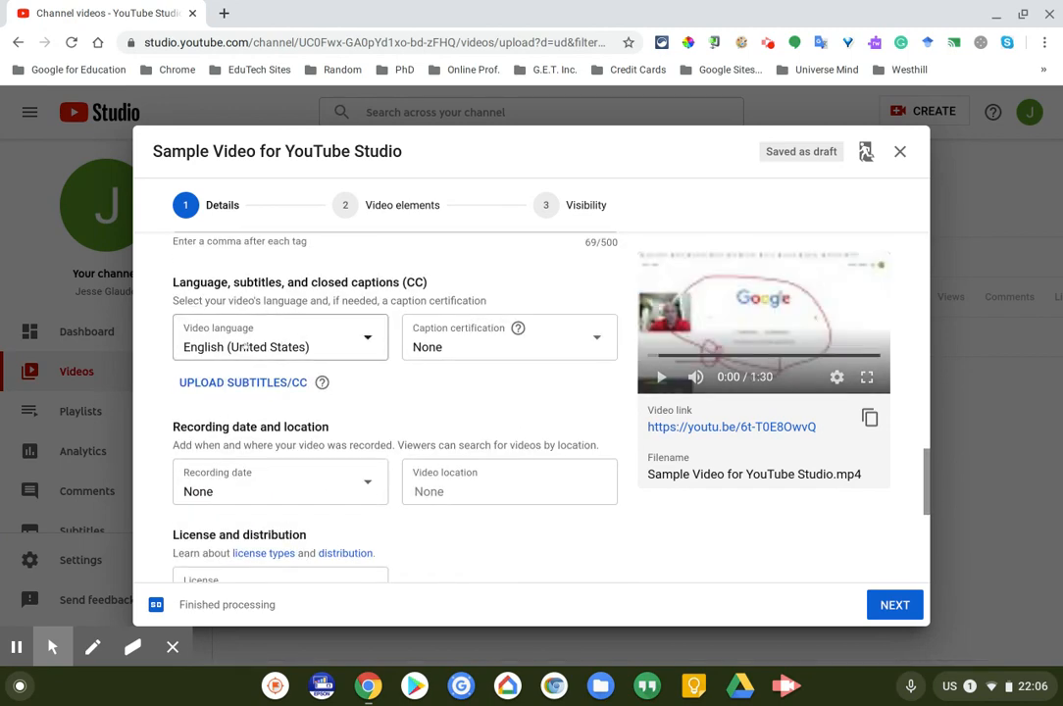
scroll(415, 347, down, 2)
scroll(534, 476, down, 1)
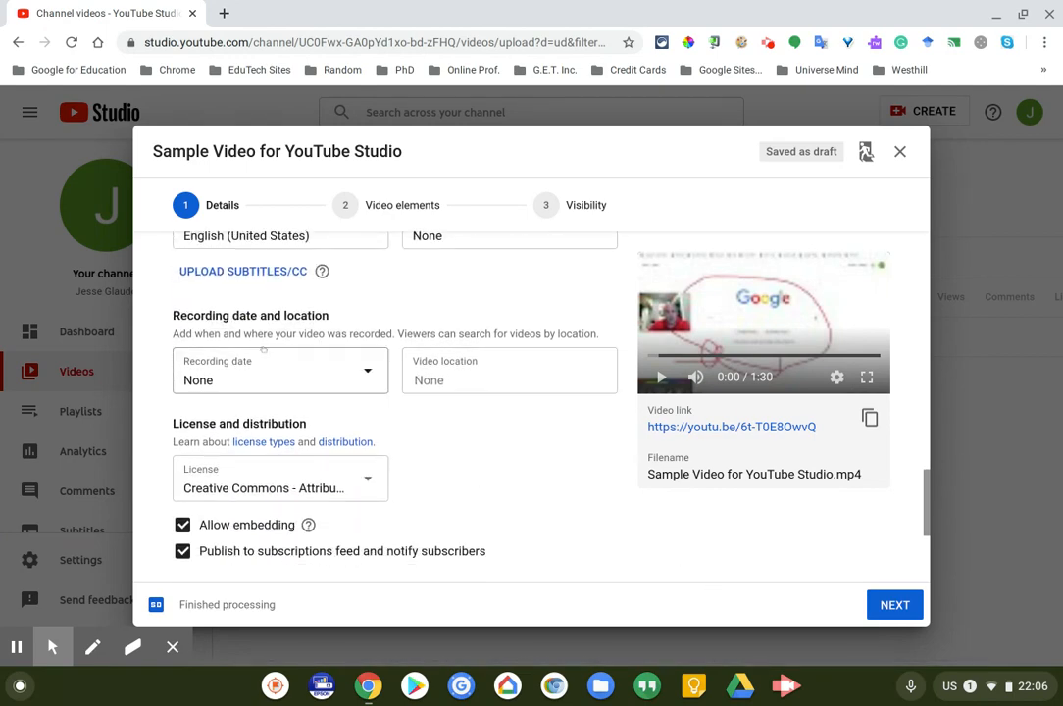
scroll(392, 411, down, 2)
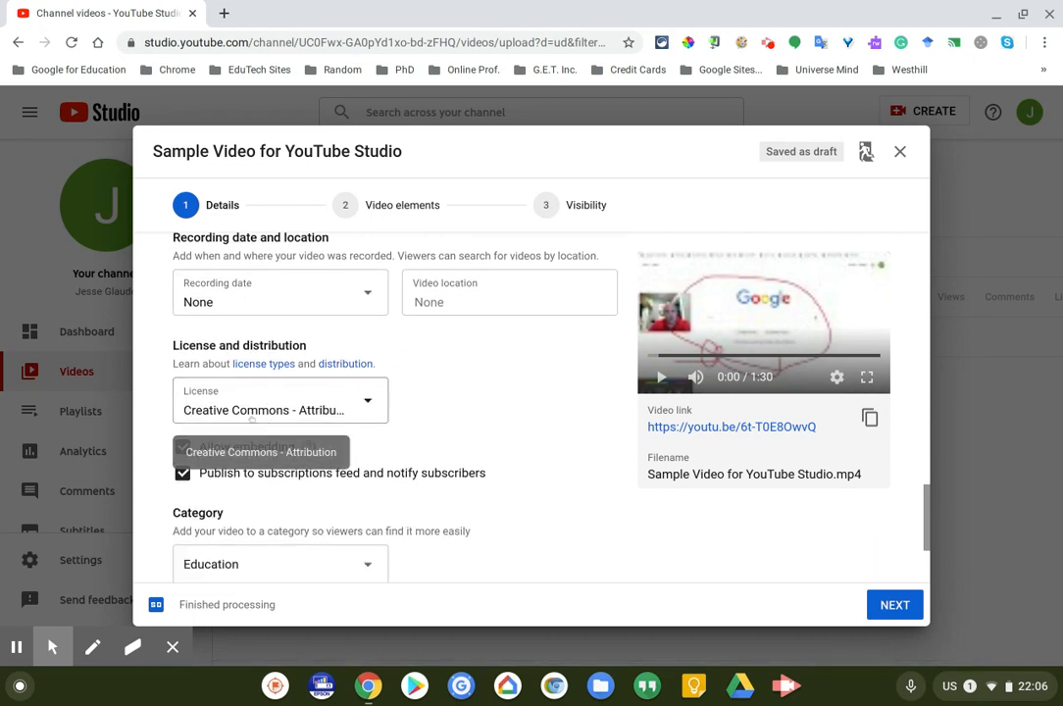
click(248, 410)
click(468, 417)
scroll(594, 410, down, 2)
scroll(594, 410, down, 2)
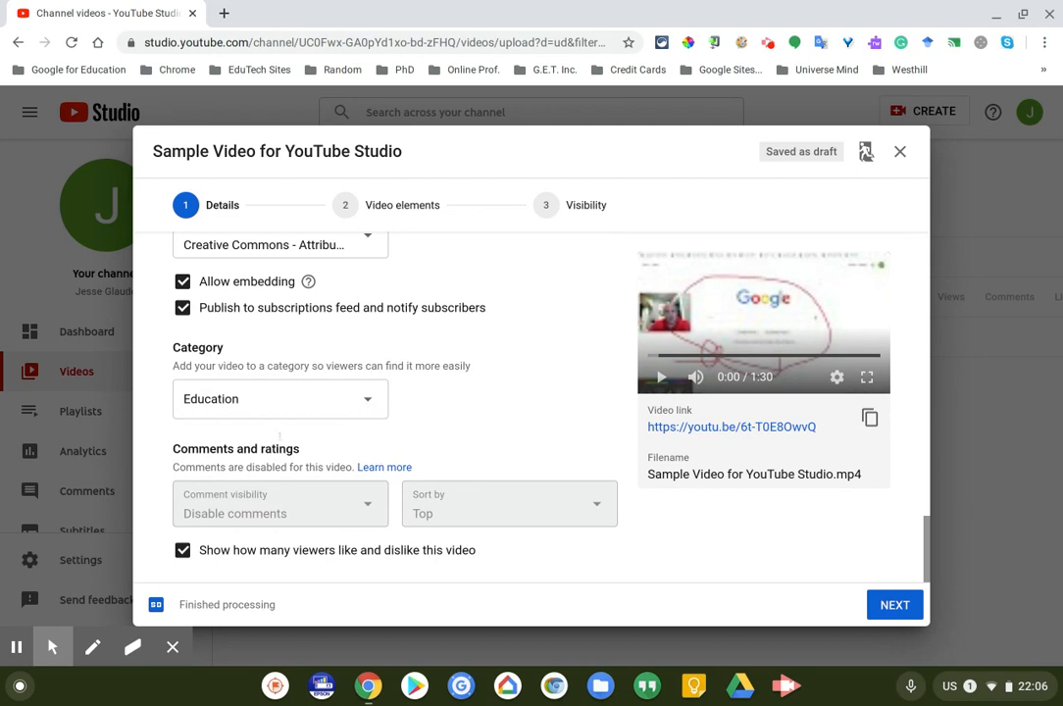
click(180, 398)
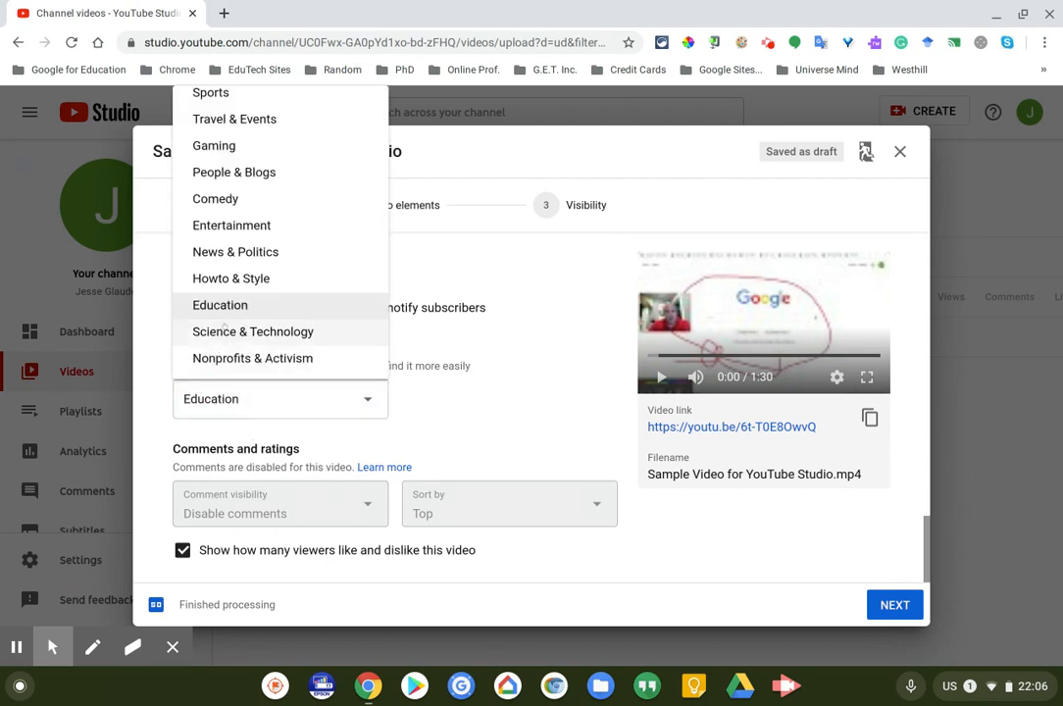
click(221, 308)
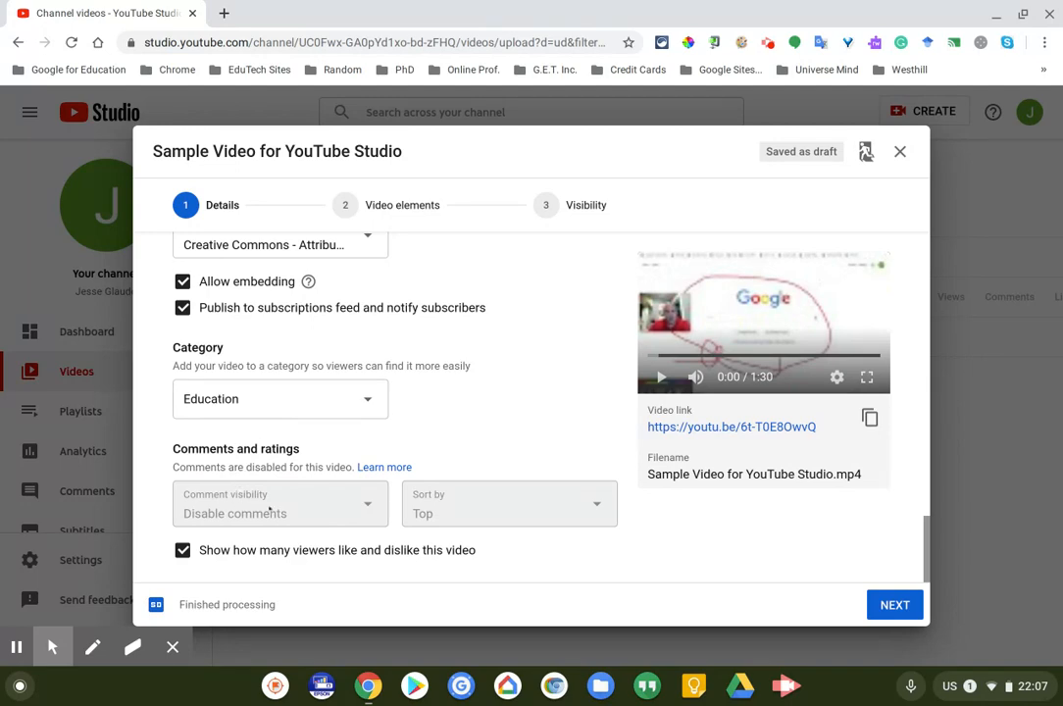
scroll(292, 526, up, 1)
scroll(292, 527, up, 3)
scroll(292, 527, up, 2)
scroll(292, 527, up, 4)
scroll(292, 527, up, 2)
scroll(292, 527, up, 2)
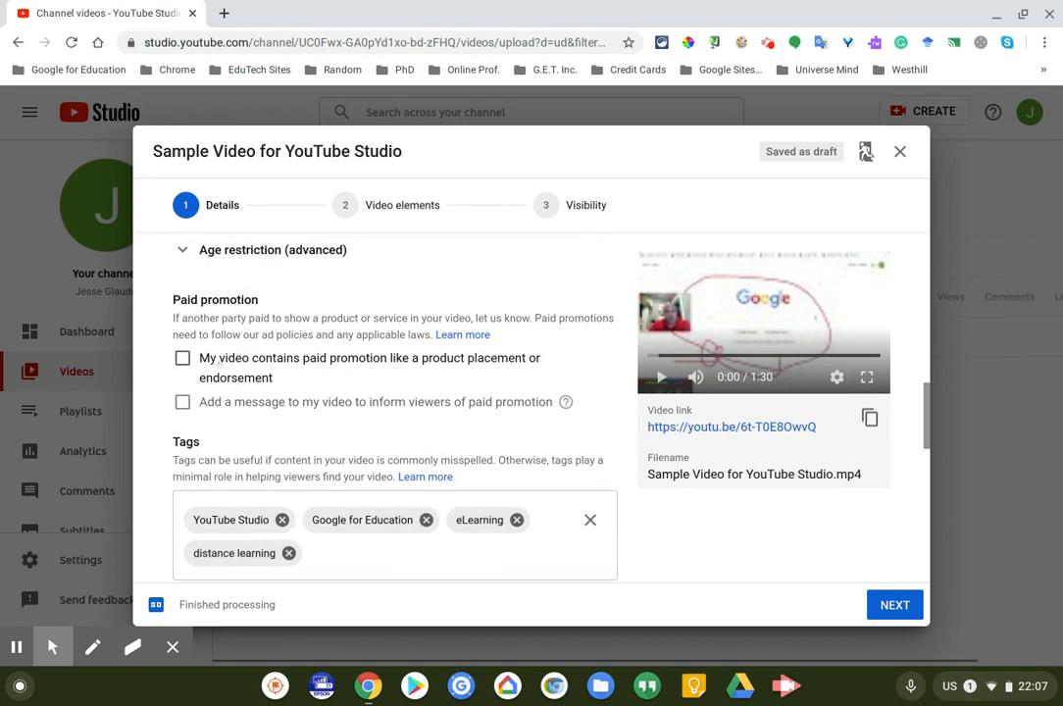
scroll(346, 329, up, 1)
scroll(346, 329, up, 2)
scroll(346, 330, up, 1)
scroll(293, 341, down, 10)
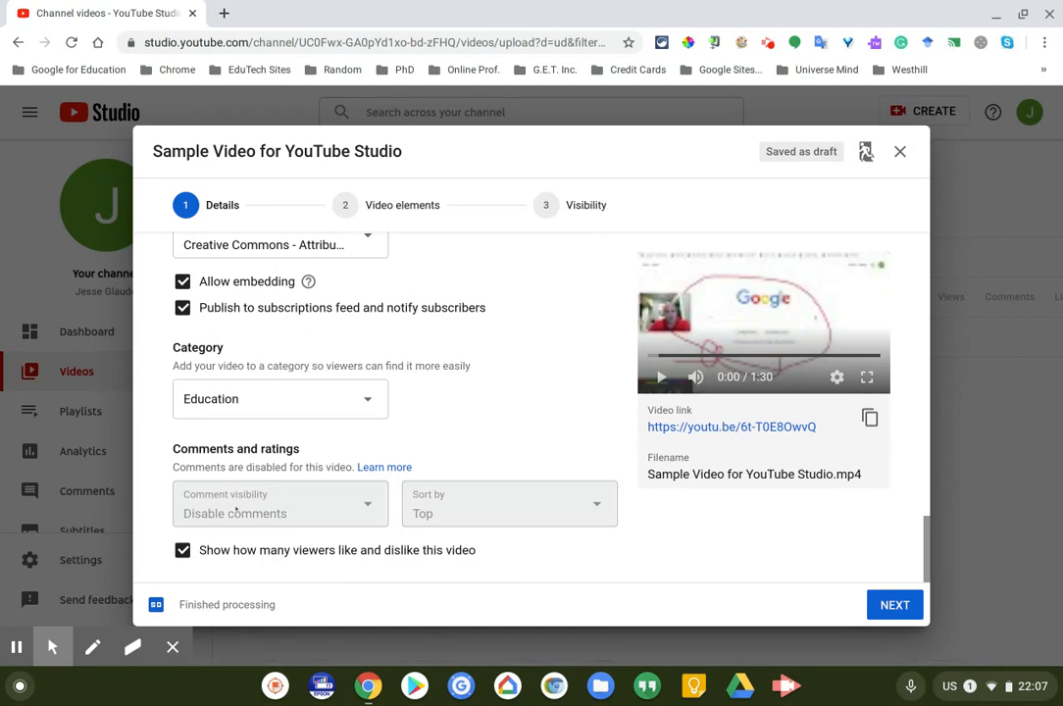
scroll(247, 512, up, 2)
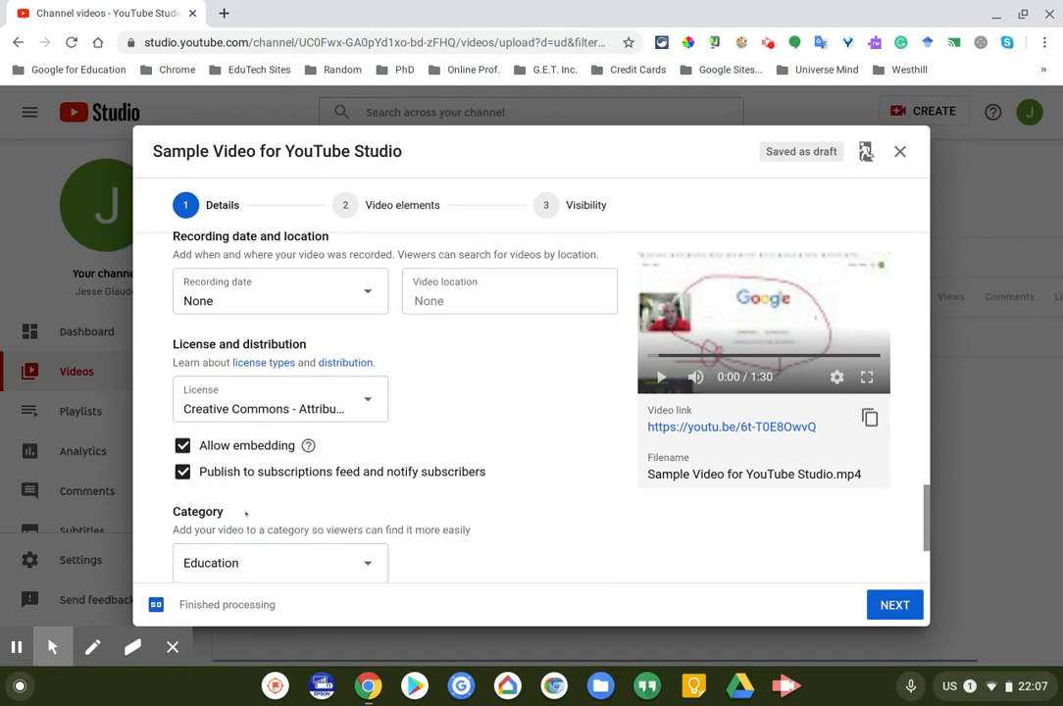
scroll(246, 513, up, 3)
scroll(247, 513, up, 2)
scroll(246, 514, up, 1)
scroll(246, 512, down, 6)
scroll(246, 513, down, 2)
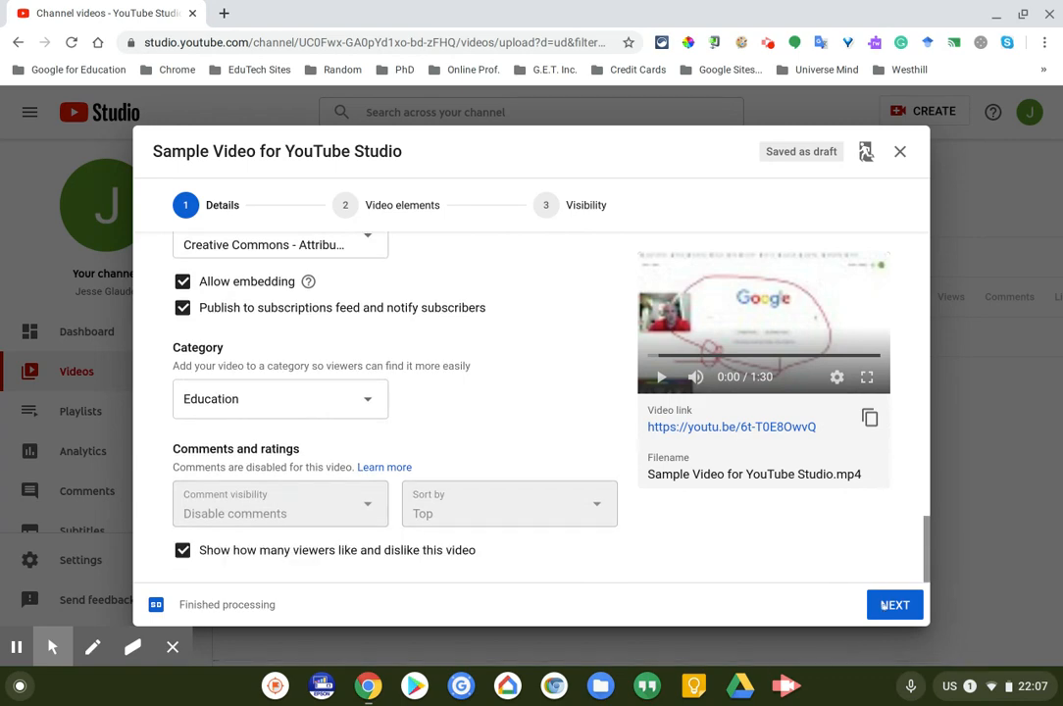
scroll(452, 364, up, 4)
scroll(452, 364, up, 4)
scroll(452, 362, up, 3)
scroll(453, 361, up, 1)
scroll(452, 364, up, 1)
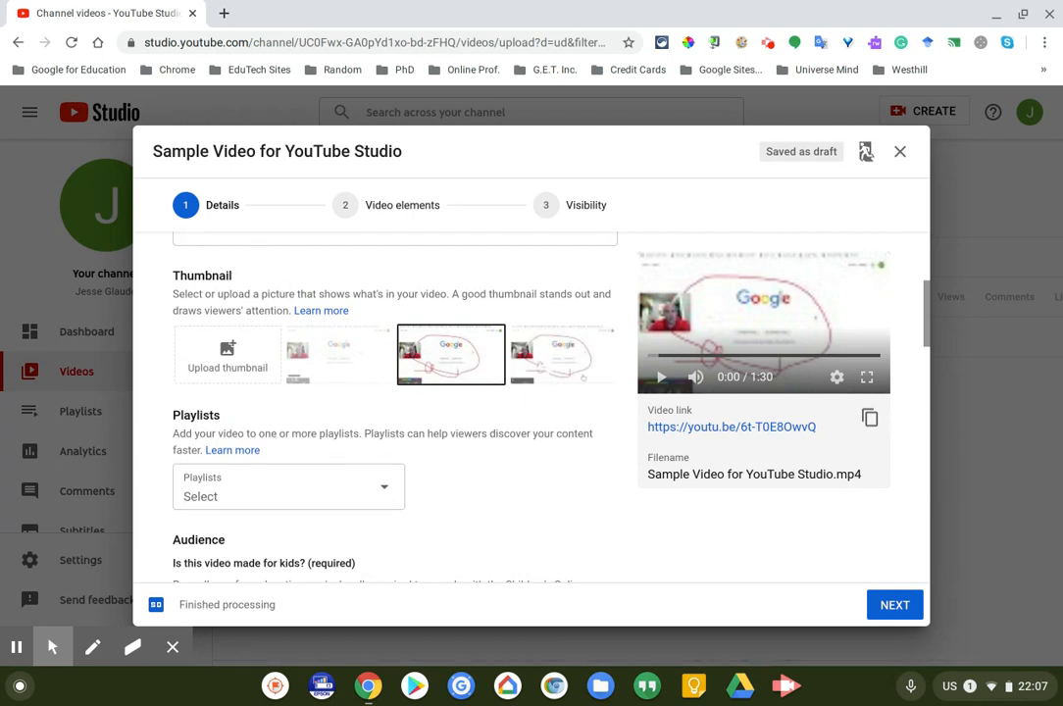
Try the first auto-generated thumbnail, then settle on the red-circled Google frame.
click(579, 370)
click(309, 358)
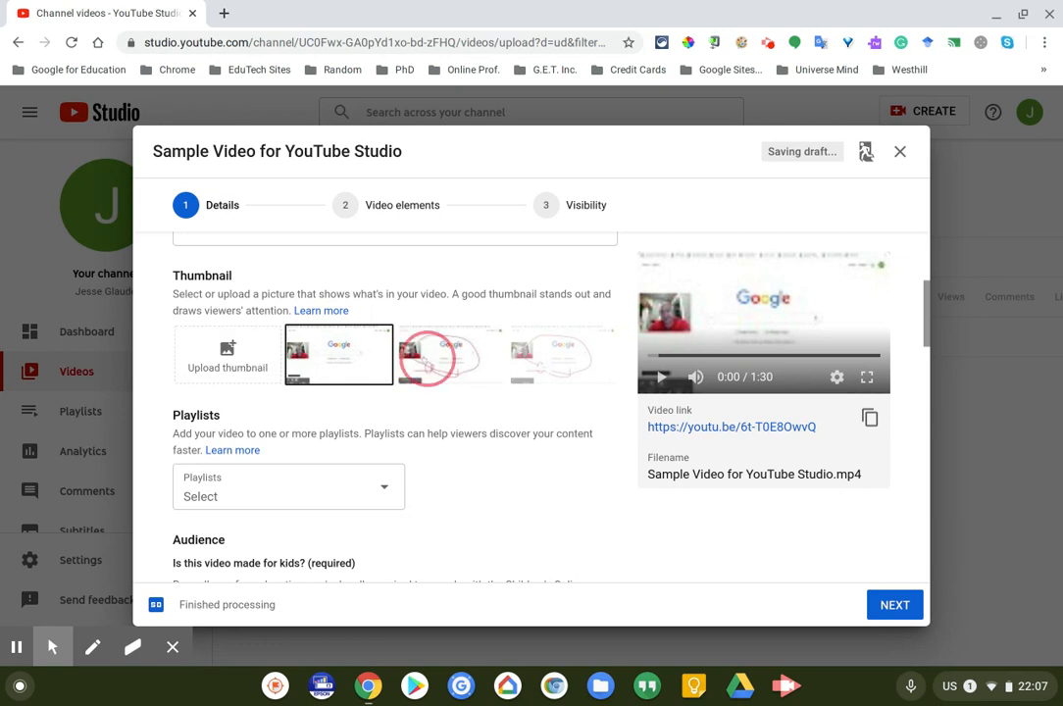
click(442, 355)
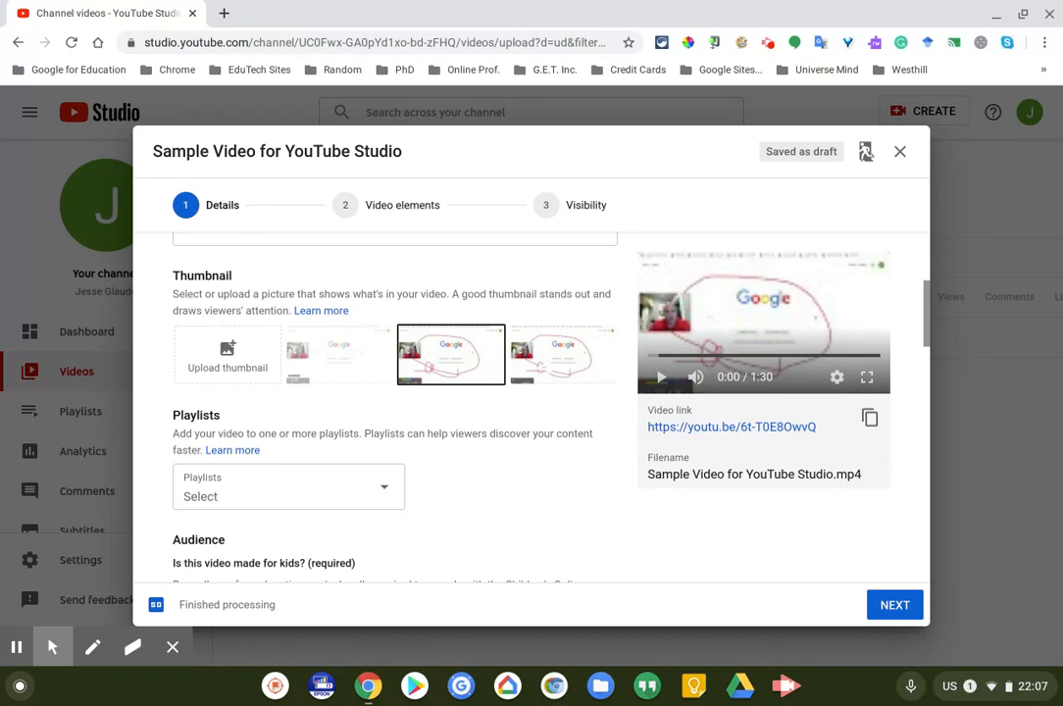
scroll(527, 388, down, 1)
scroll(527, 388, down, 2)
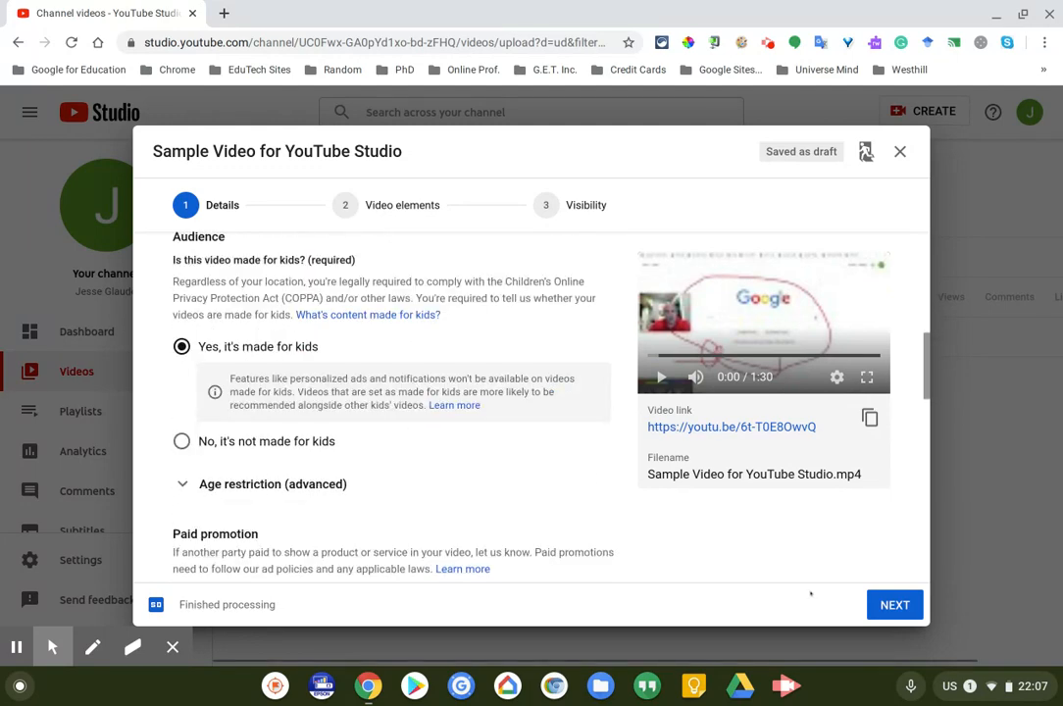
Continue to the Video elements step, briefly checking the screen recorder panel and system quick settings.
click(897, 606)
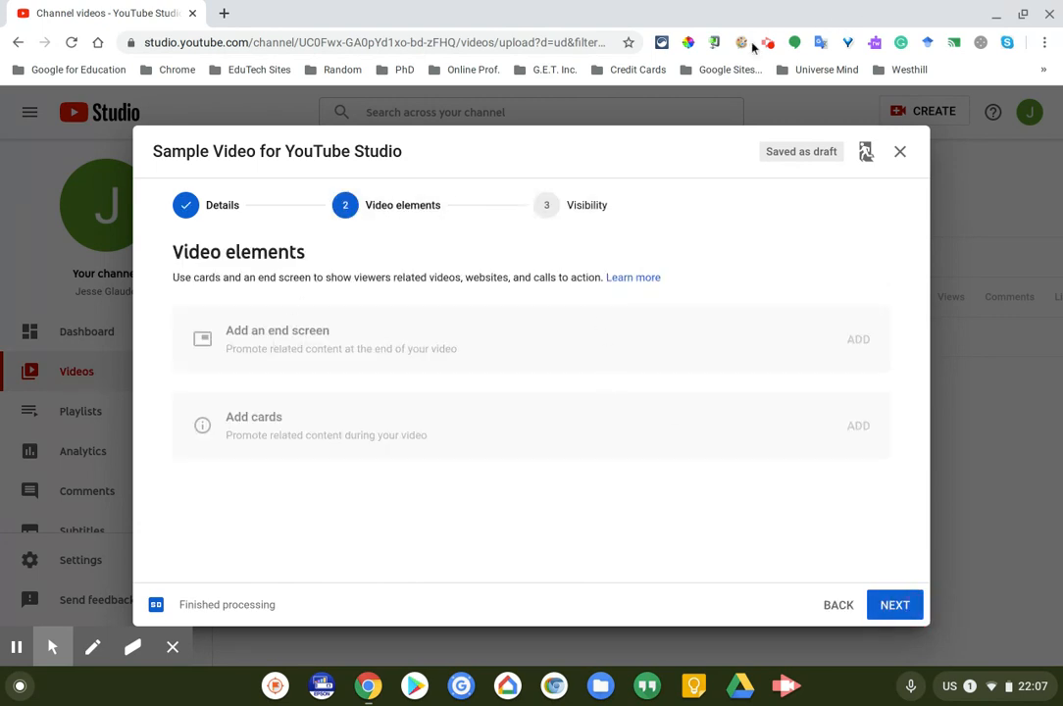
click(766, 43)
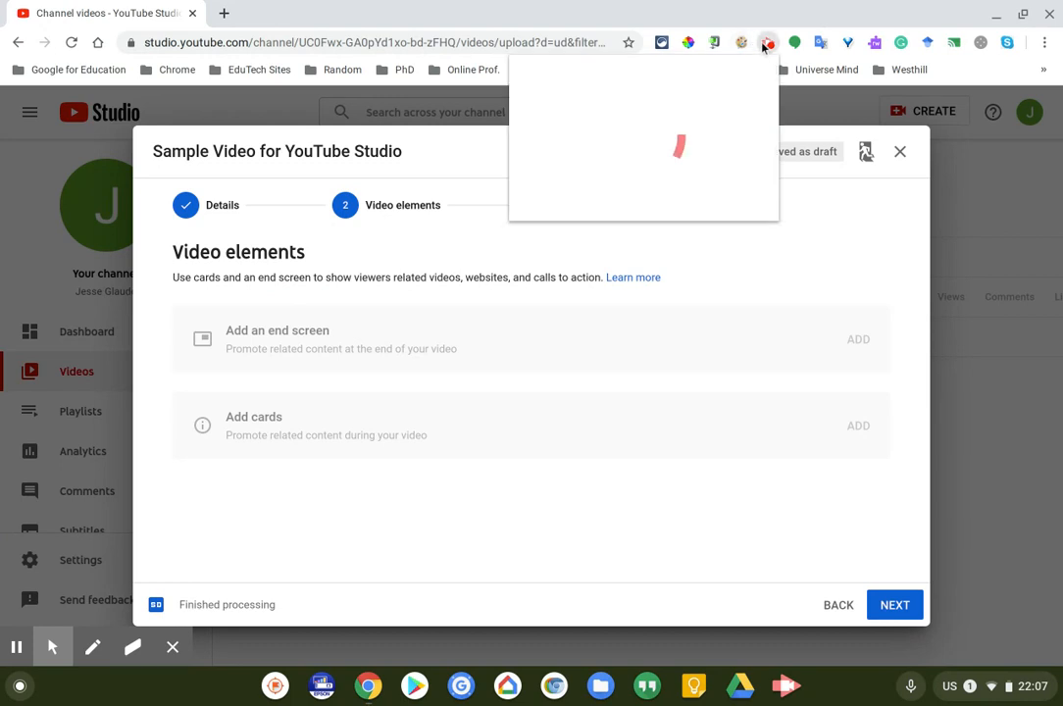
click(577, 495)
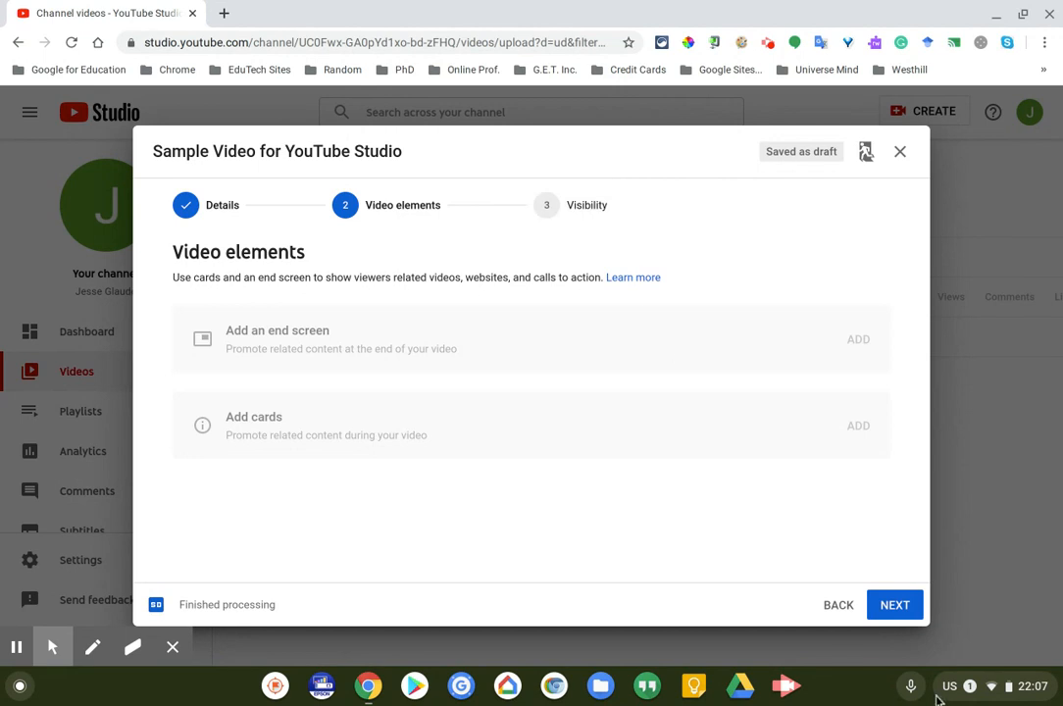
click(980, 686)
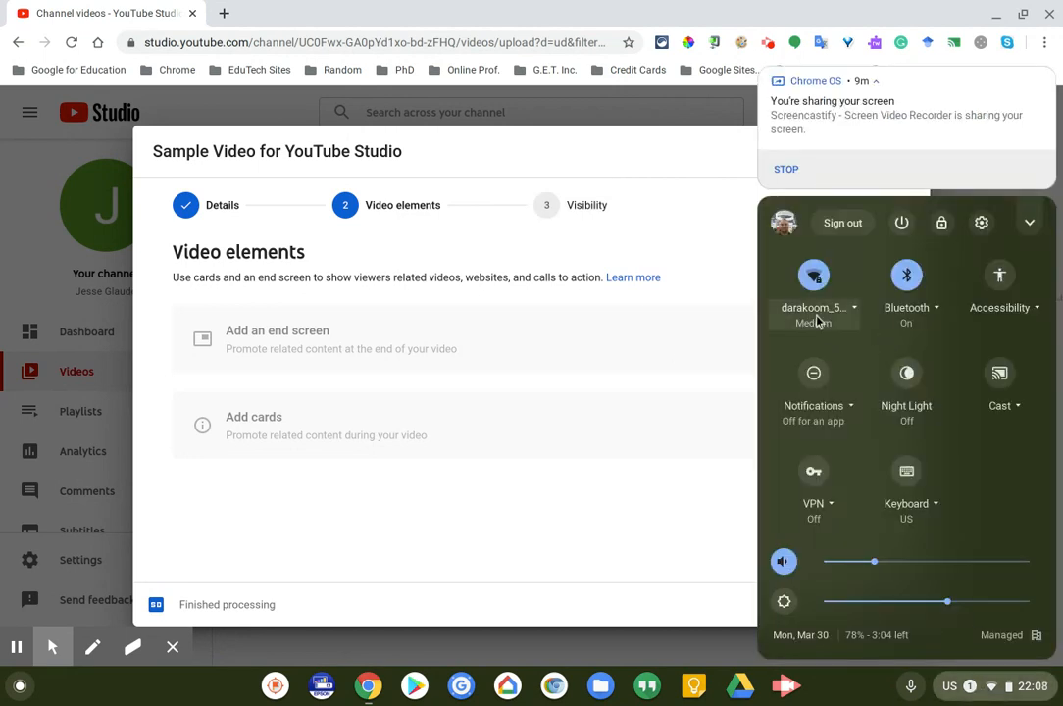
click(483, 513)
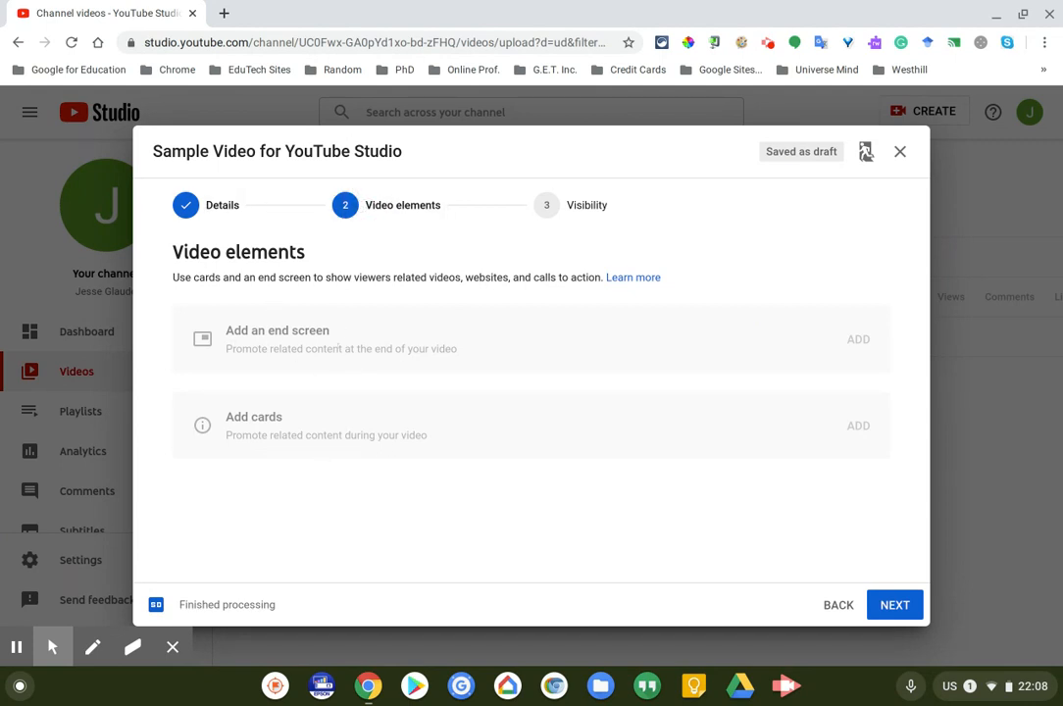
In the Visibility step choose Public, try Unlisted, then switch back to Public.
click(561, 207)
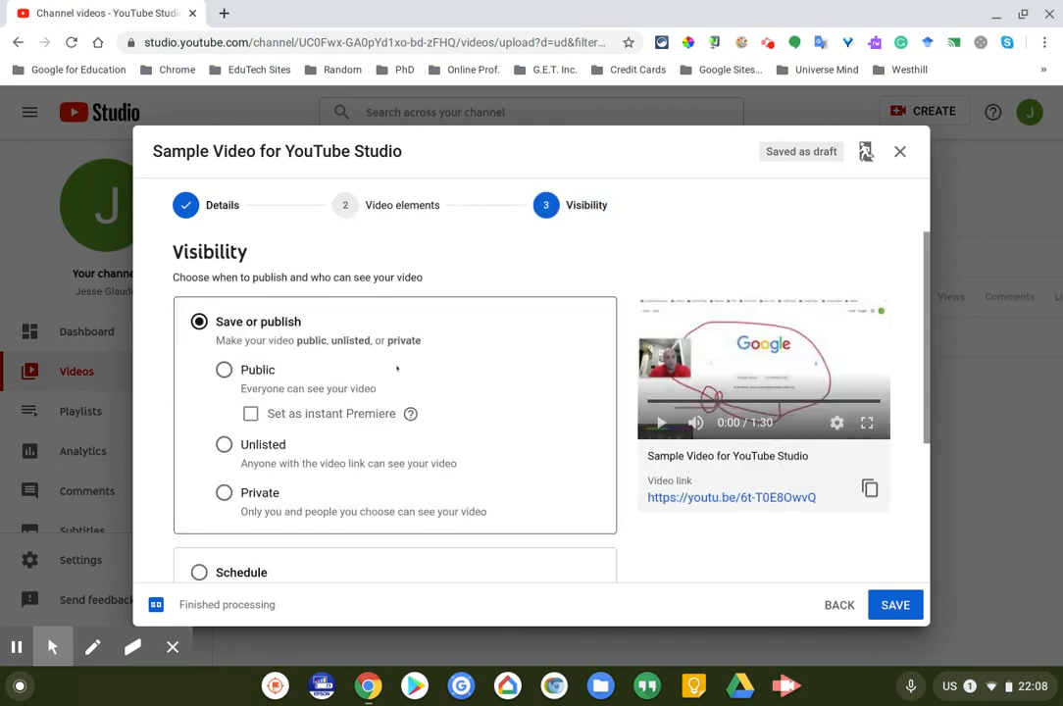
scroll(395, 362, down, 2)
scroll(395, 349, up, 1)
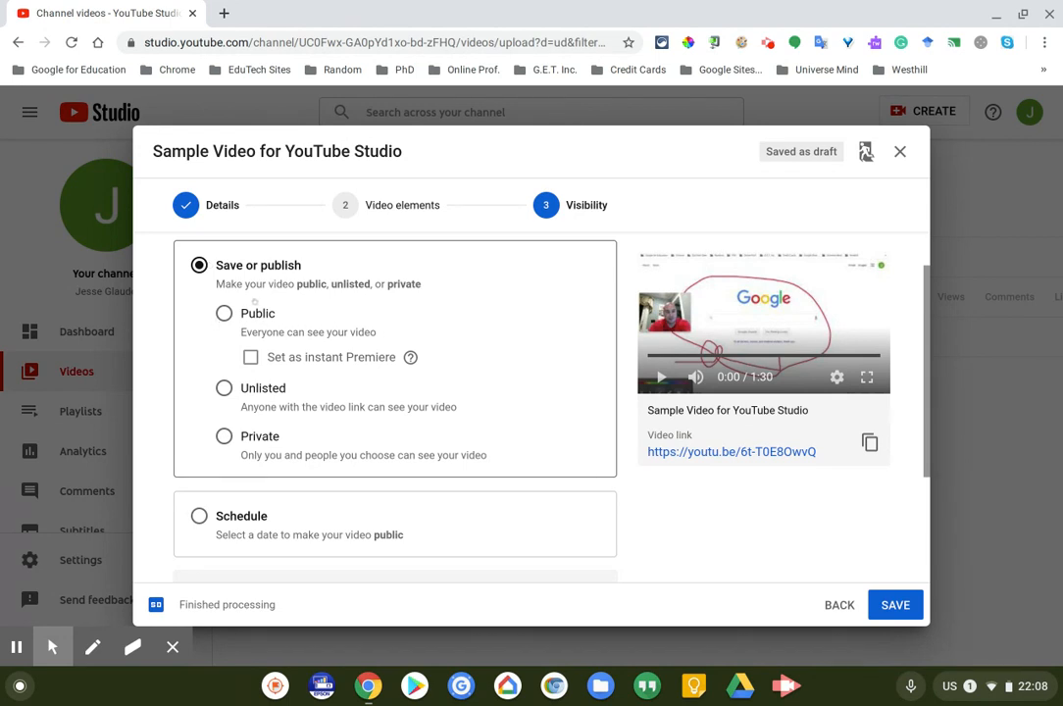
click(223, 313)
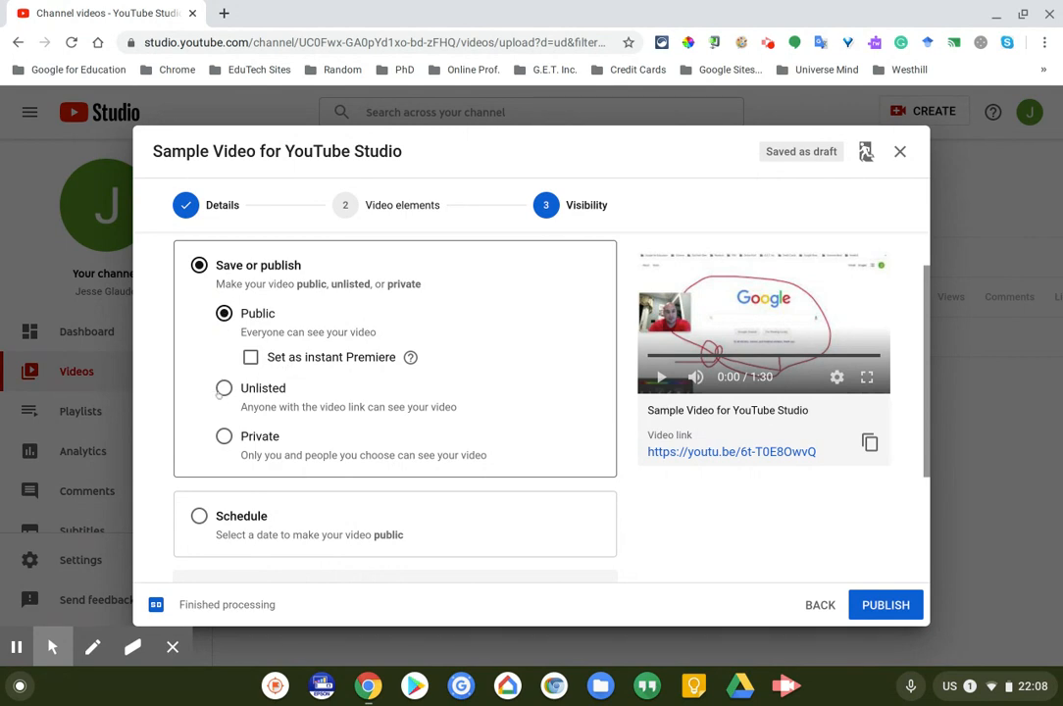
click(222, 390)
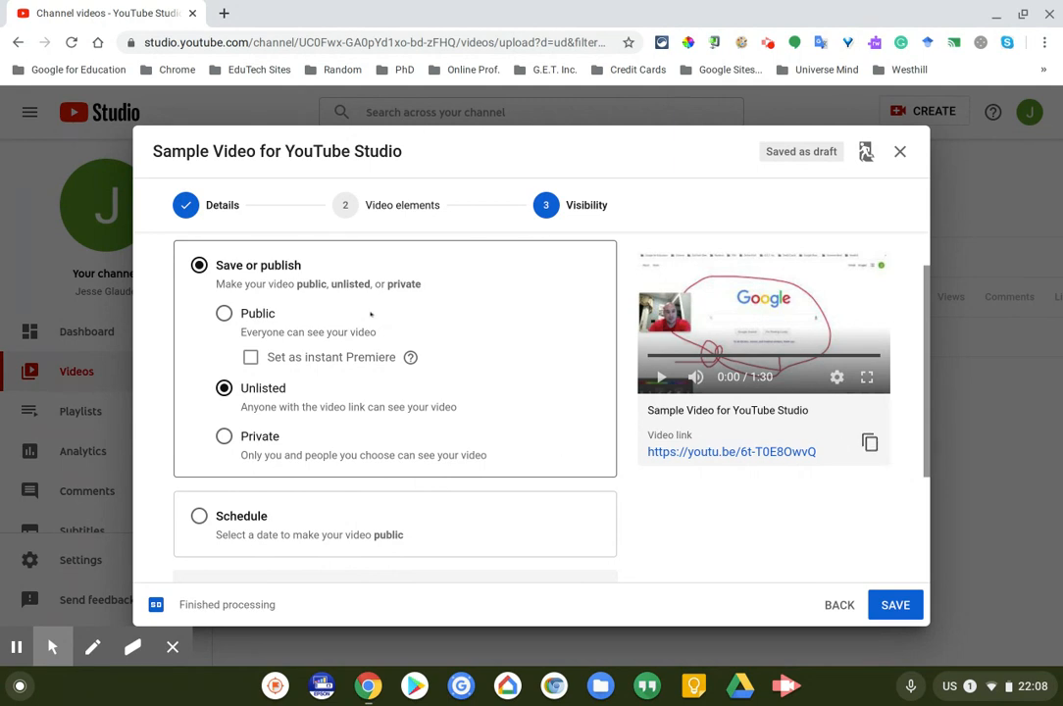
click(225, 313)
scroll(350, 358, down, 3)
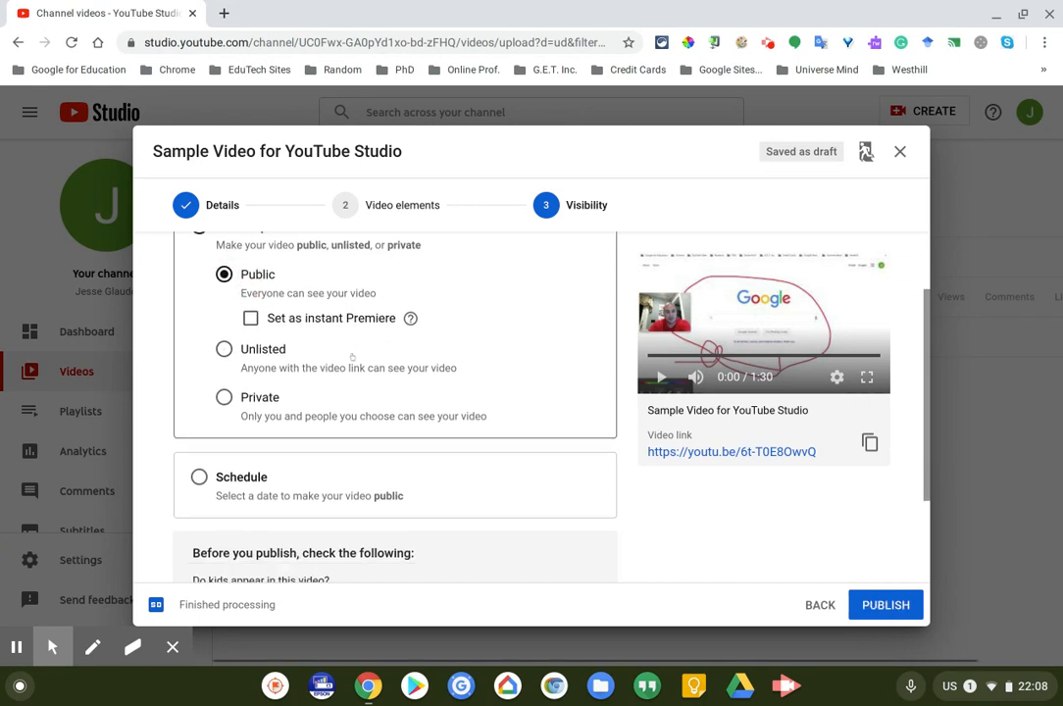
scroll(304, 358, down, 2)
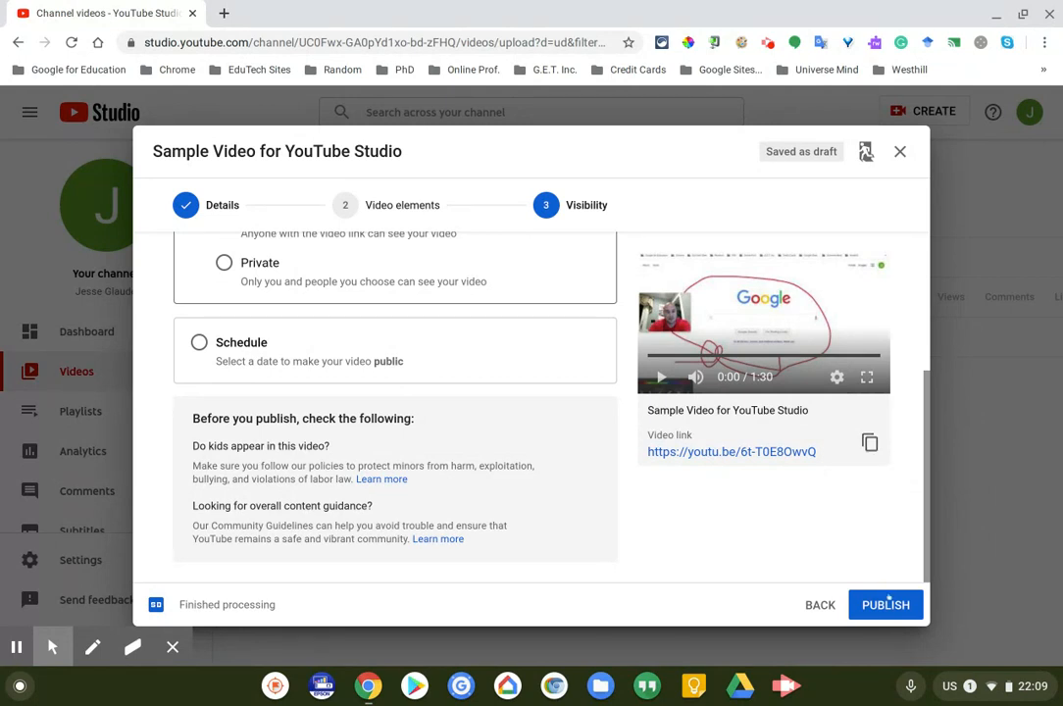
Publish the video and close the confirmation to see it in Channel videos.
click(885, 605)
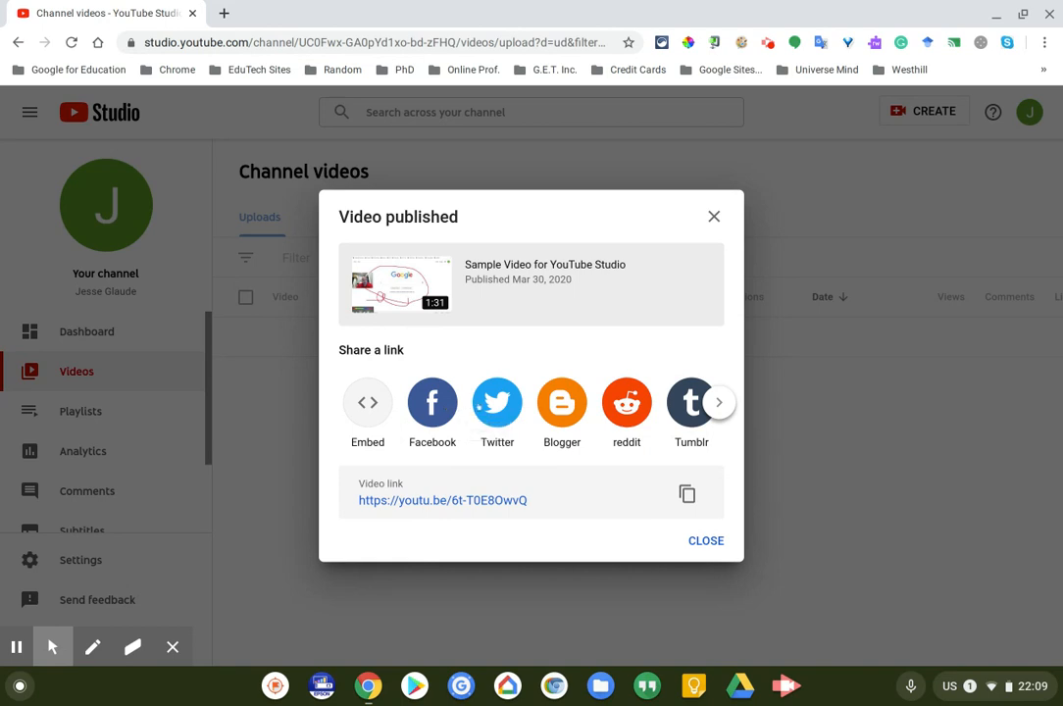
click(706, 541)
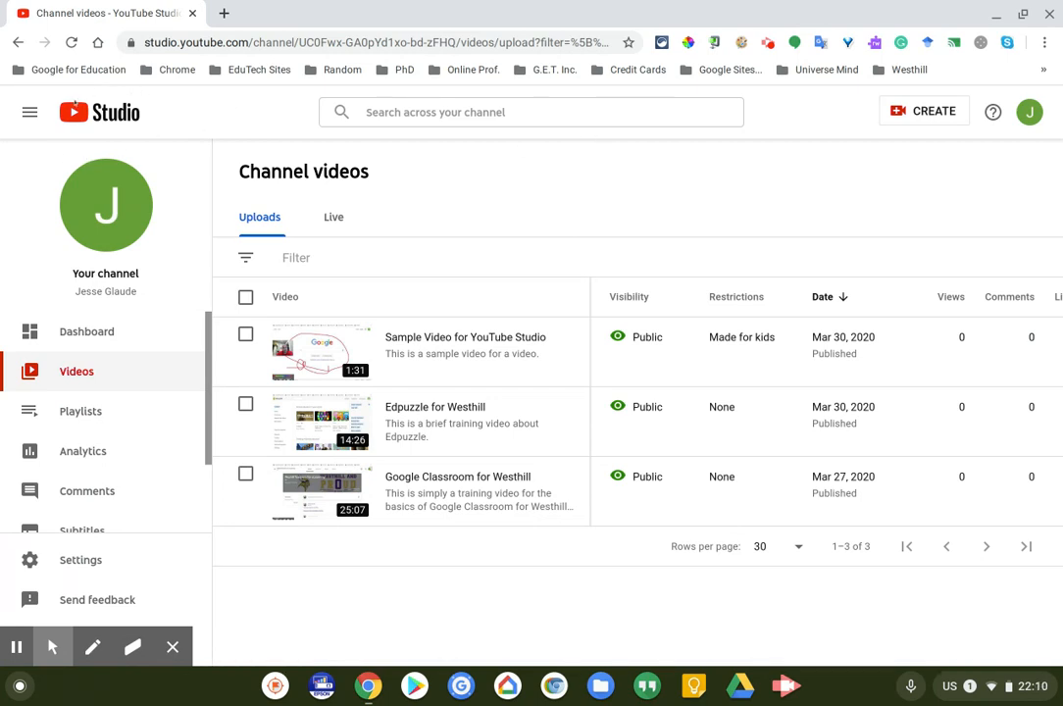
drag(208, 368, 209, 301)
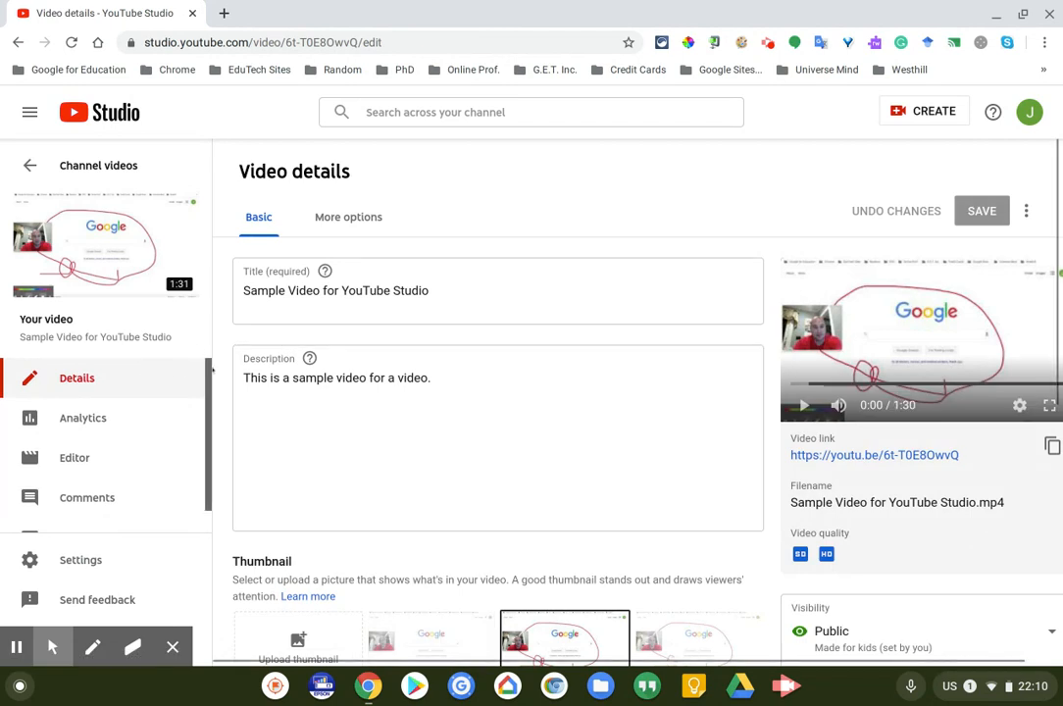
drag(208, 371, 206, 369)
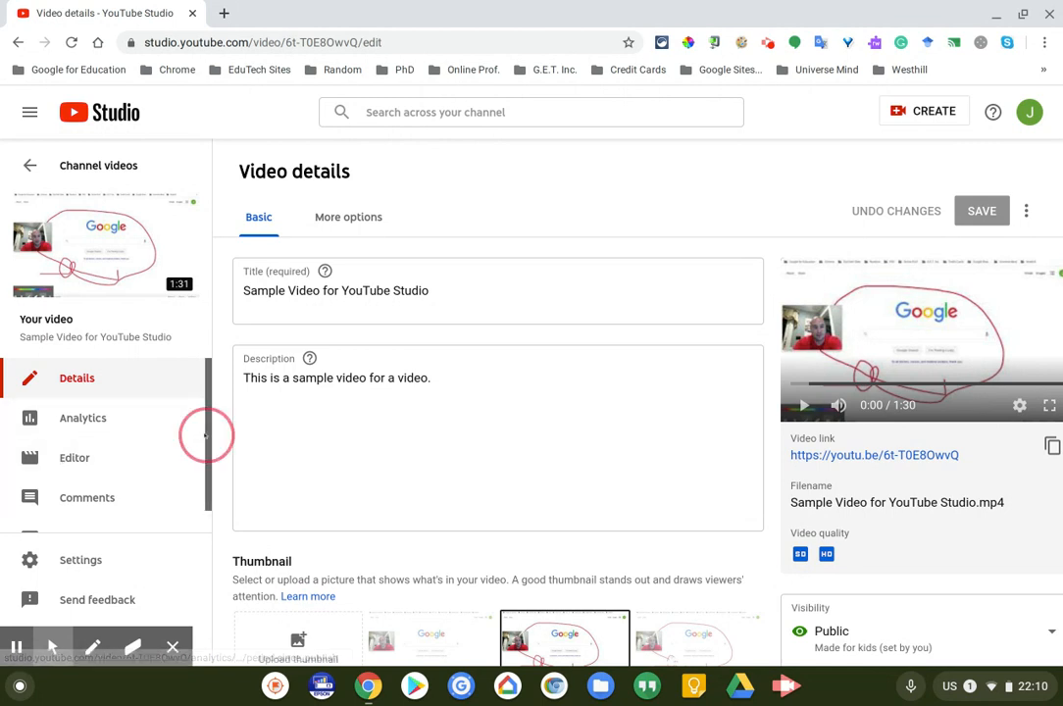
drag(208, 433, 206, 458)
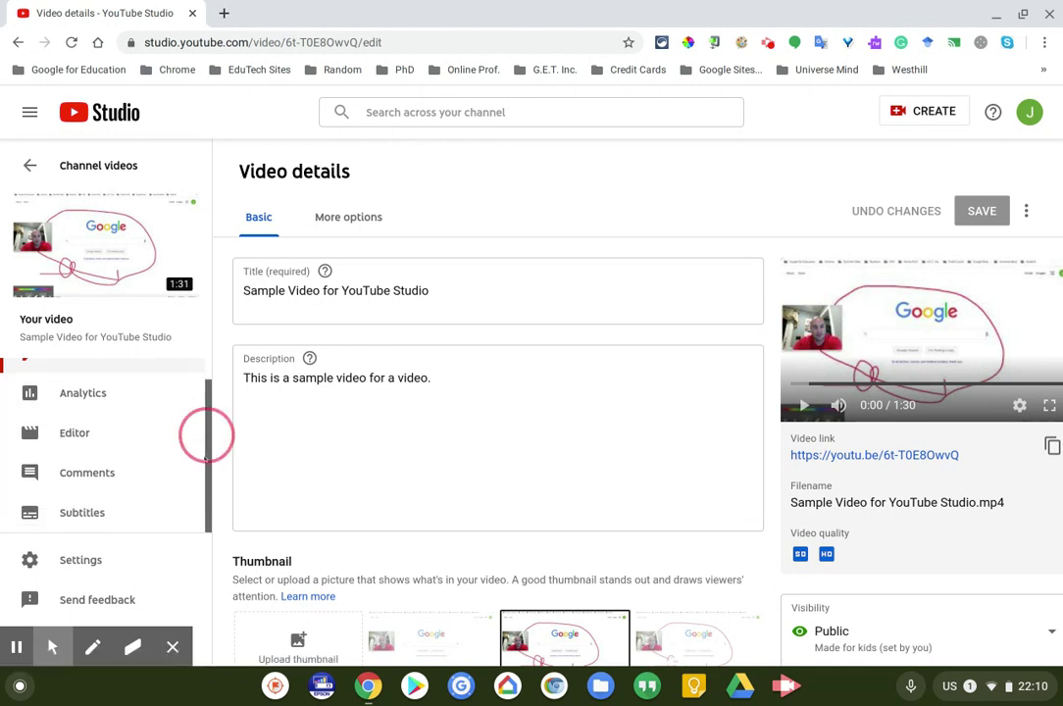
Switch from Video details to the Editor for Sample Video for YouTube Studio.
click(64, 432)
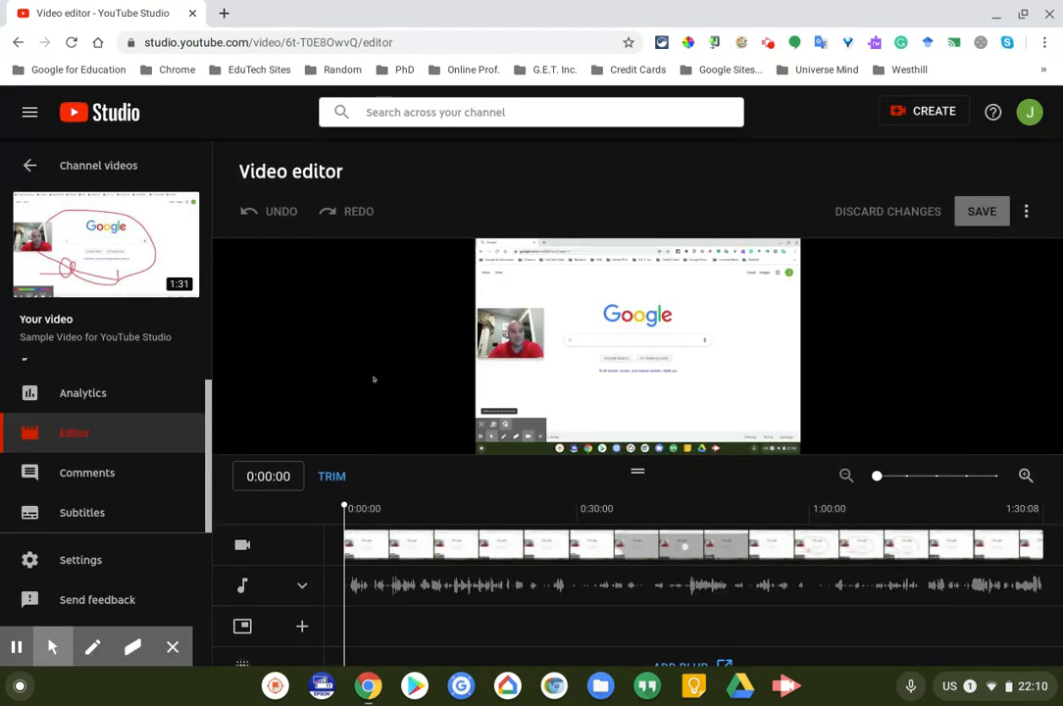
scroll(373, 379, down, 1)
scroll(373, 378, down, 1)
scroll(373, 379, up, 1)
scroll(373, 378, up, 1)
scroll(377, 382, down, 2)
scroll(383, 383, up, 2)
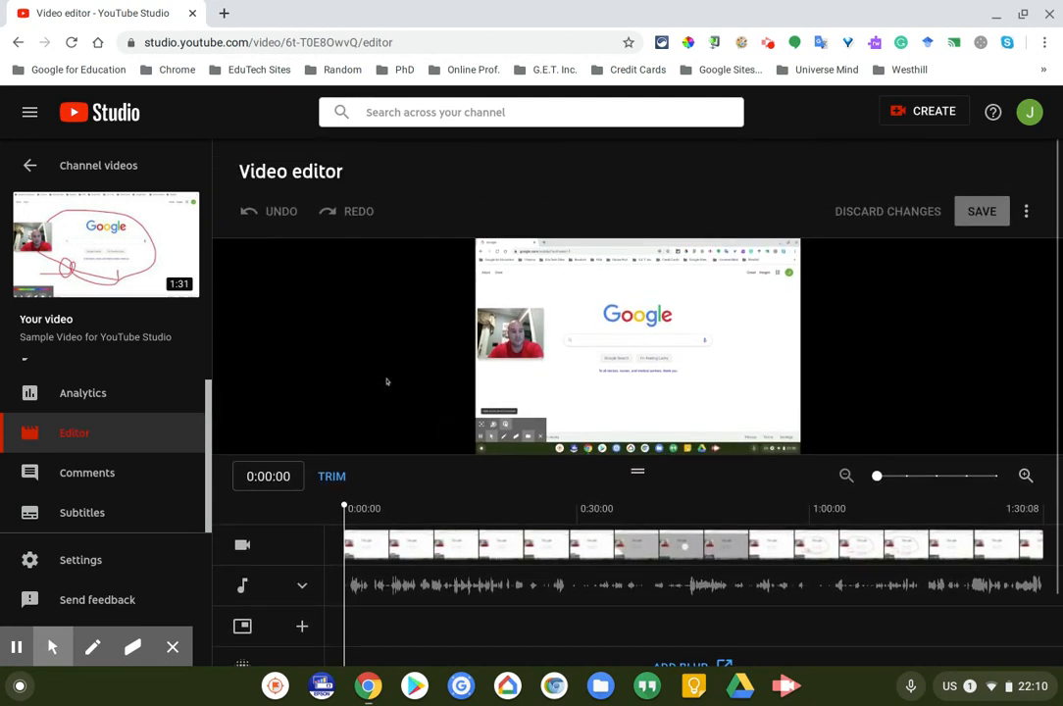
scroll(382, 385, down, 2)
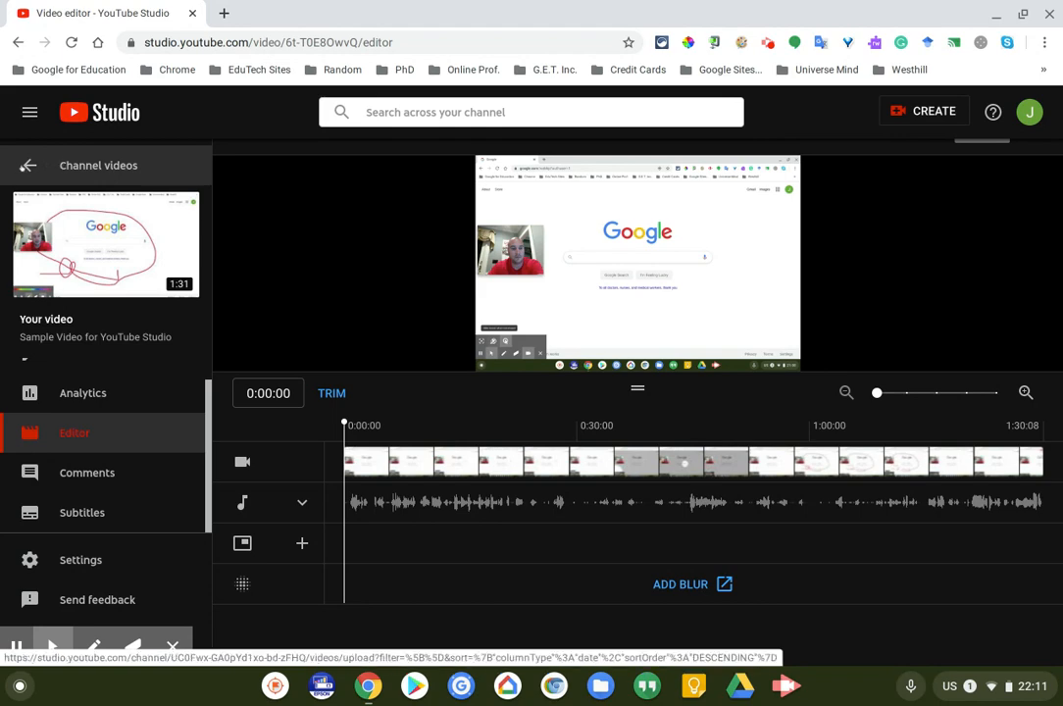
Return to Channel videos, try CREATE > Go live, then go back to Channel videos.
click(27, 164)
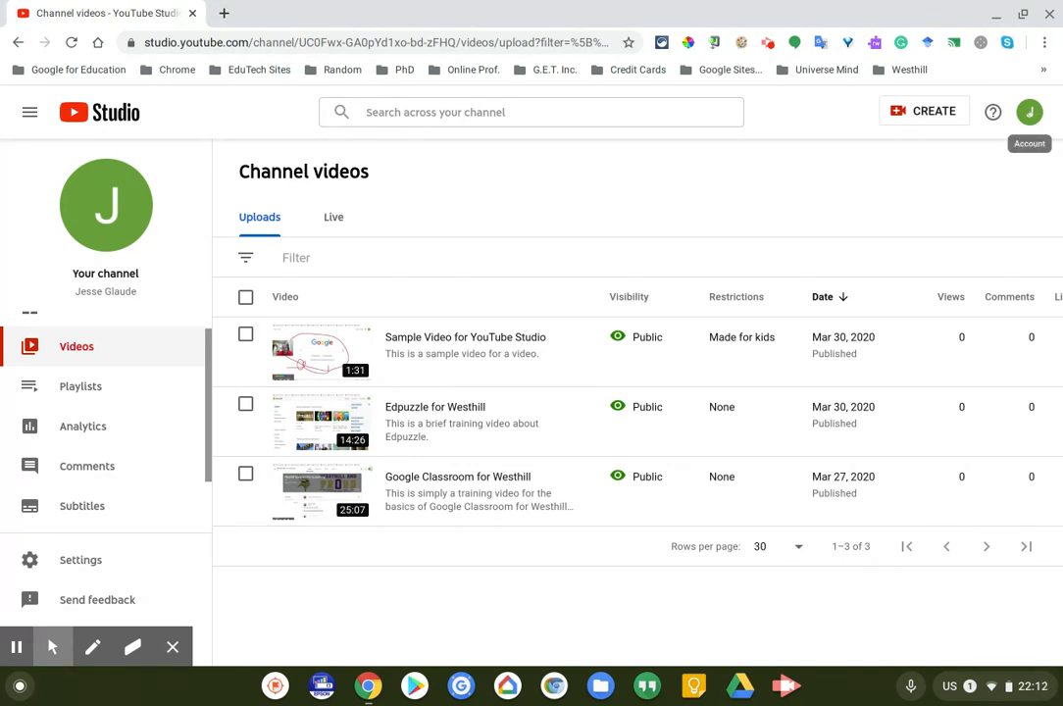
click(899, 113)
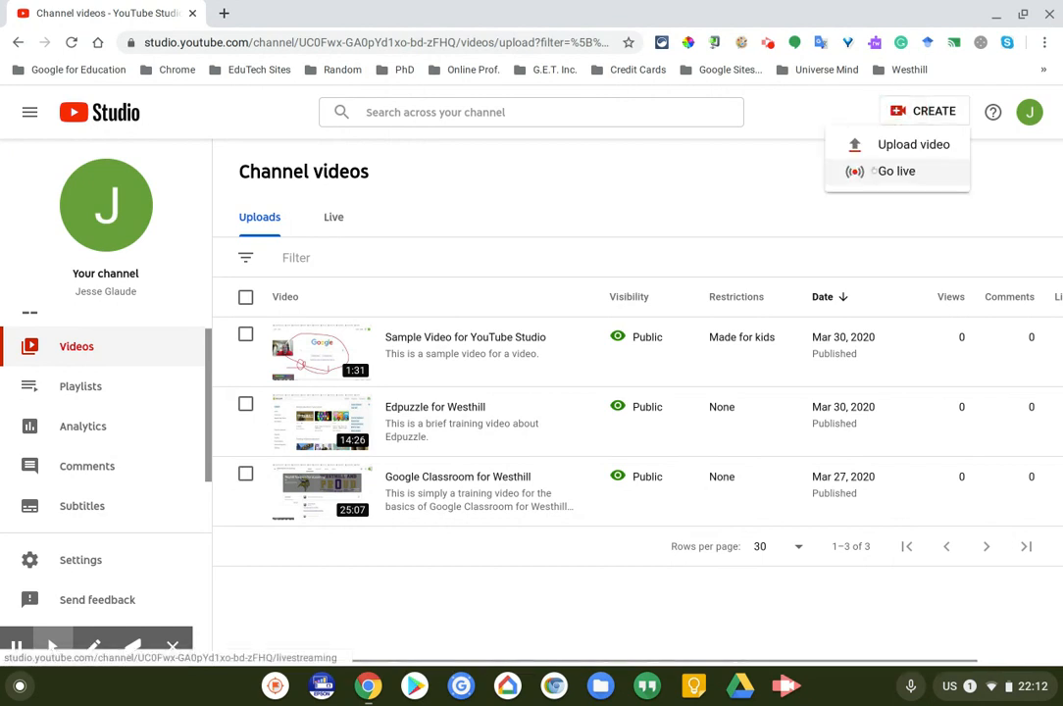
click(874, 171)
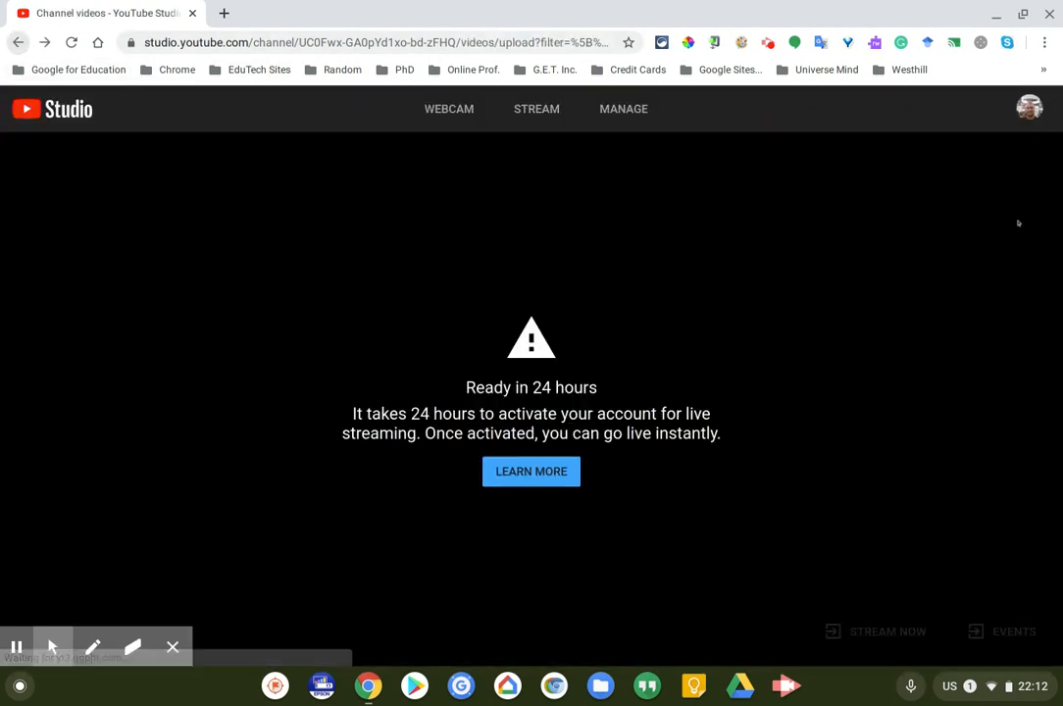
key(alt+Left)
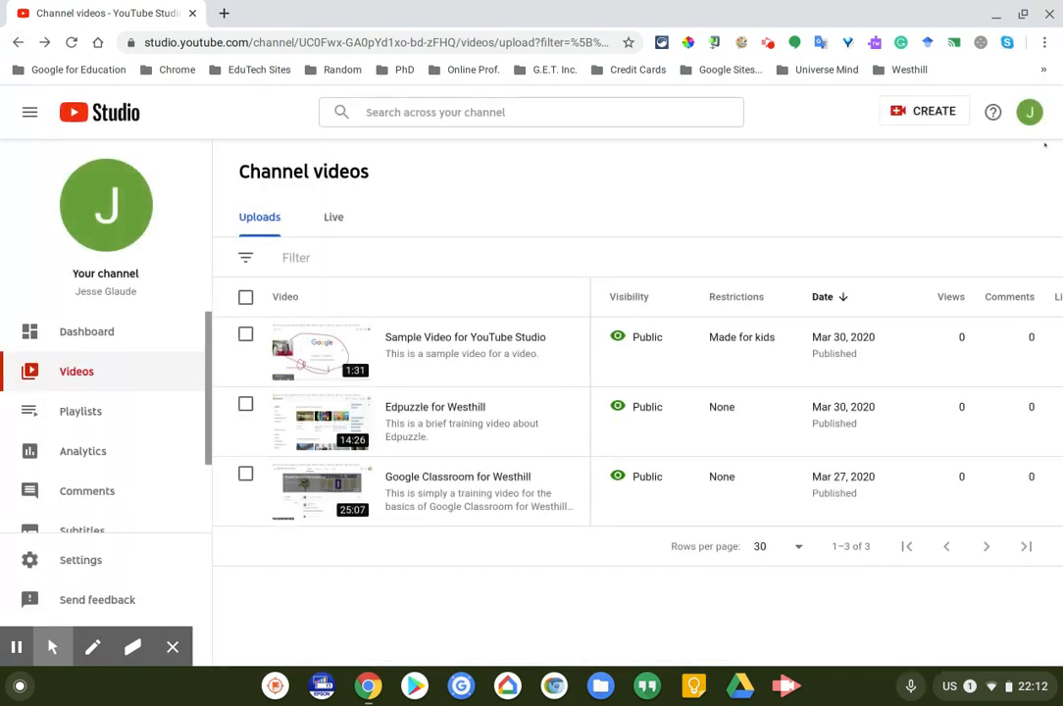
Switch account to the channel with 7 subscribers via the avatar menu.
click(1030, 113)
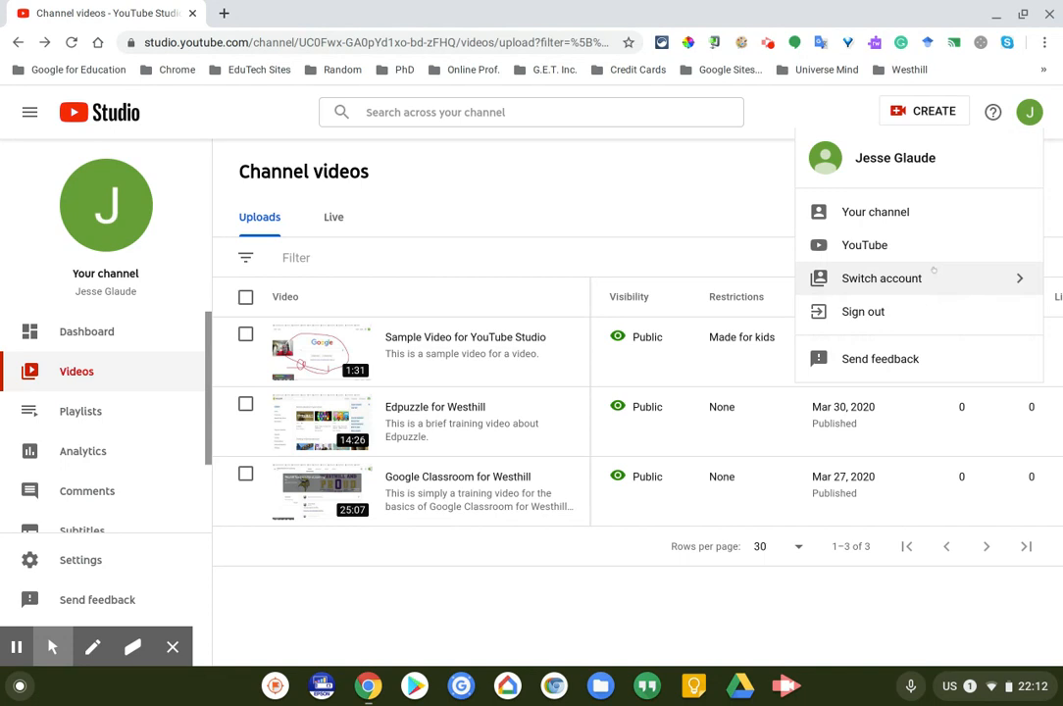
click(898, 283)
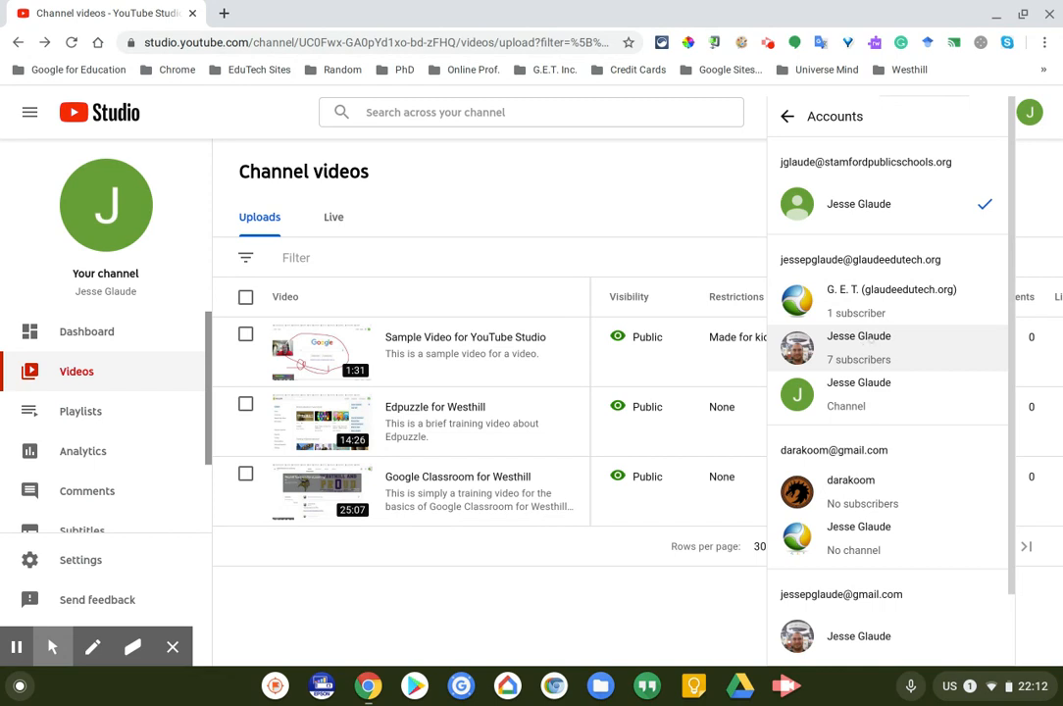
click(870, 339)
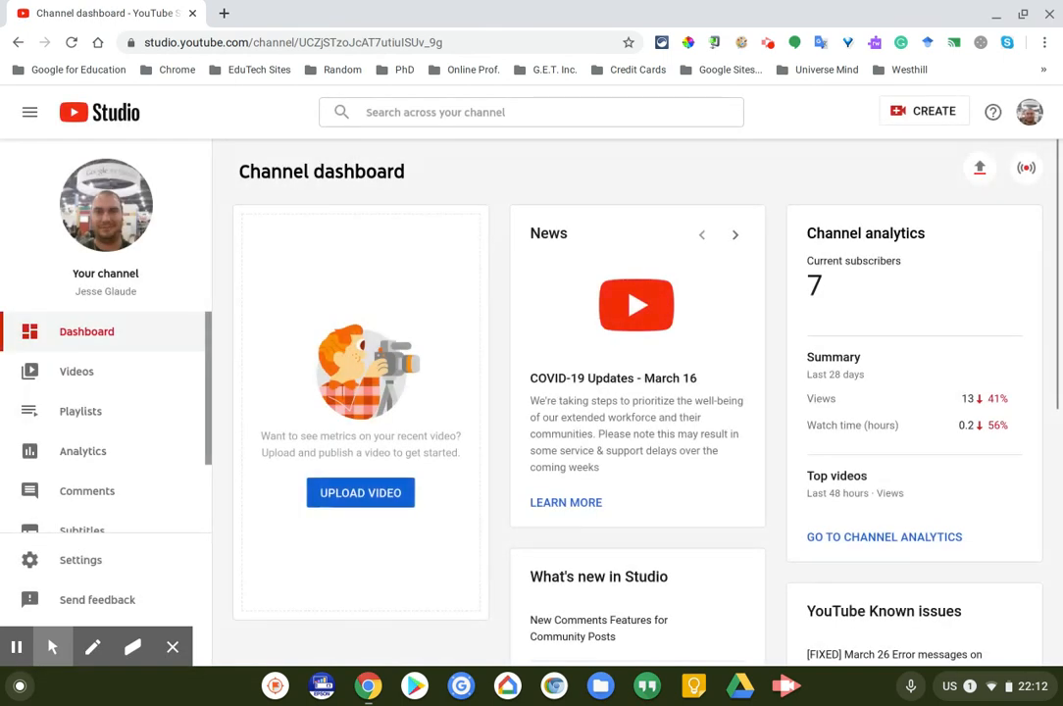
Start Go live, reveal More options on the Webcam form, then view the Stream tab.
click(938, 113)
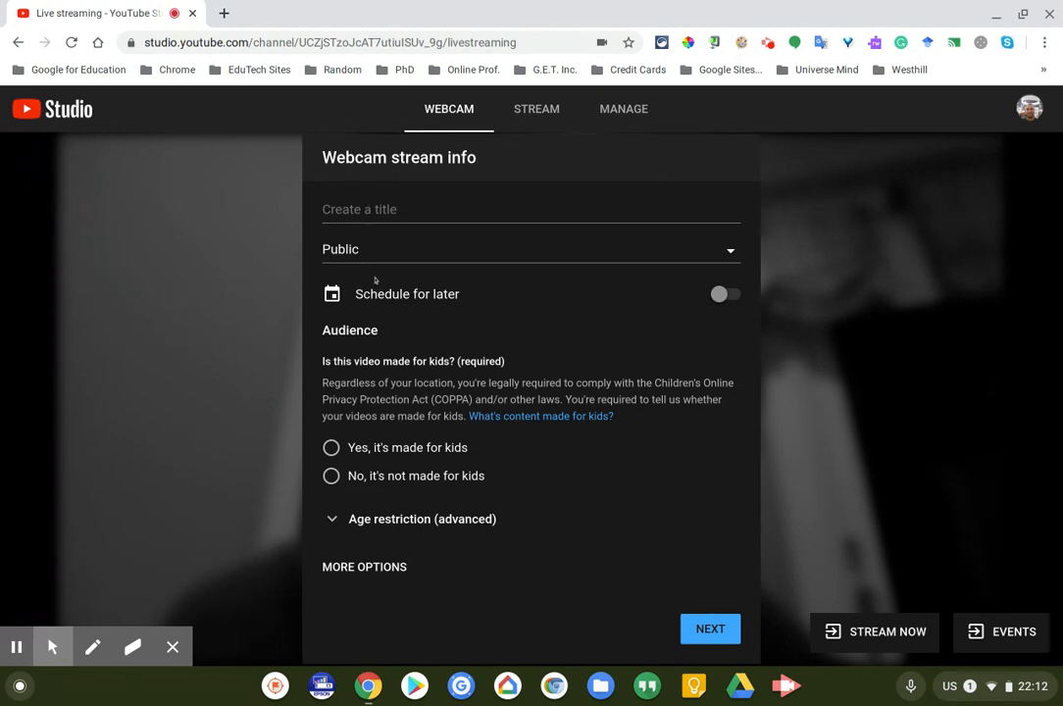
click(376, 567)
scroll(564, 501, down, 1)
scroll(563, 501, down, 1)
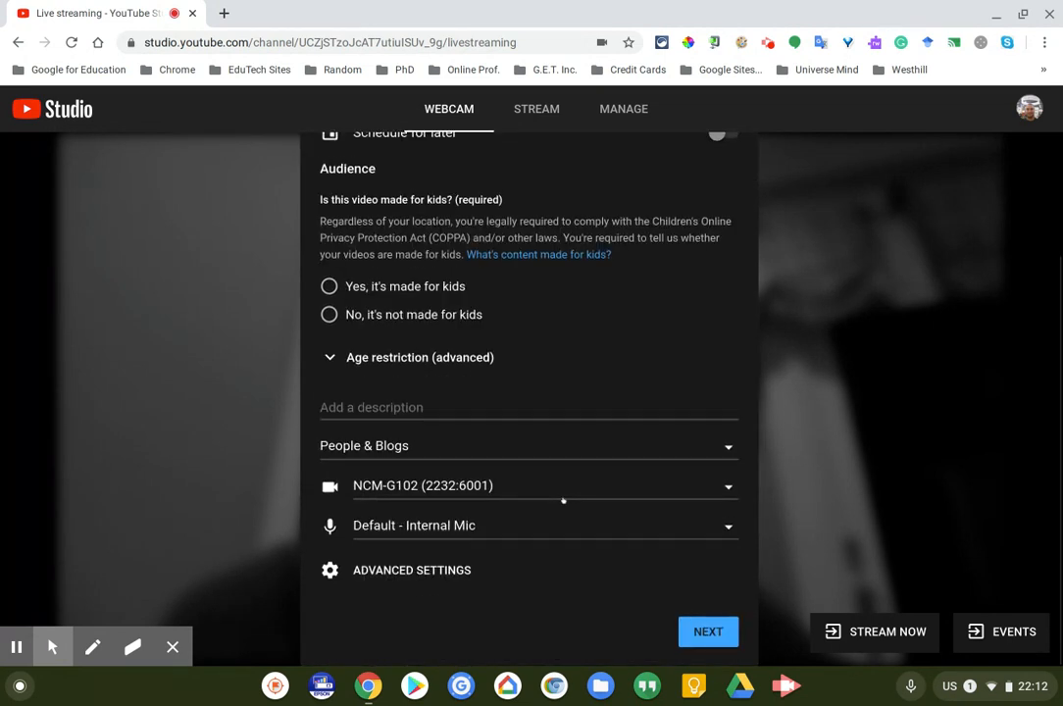
scroll(563, 501, up, 2)
scroll(564, 501, up, 1)
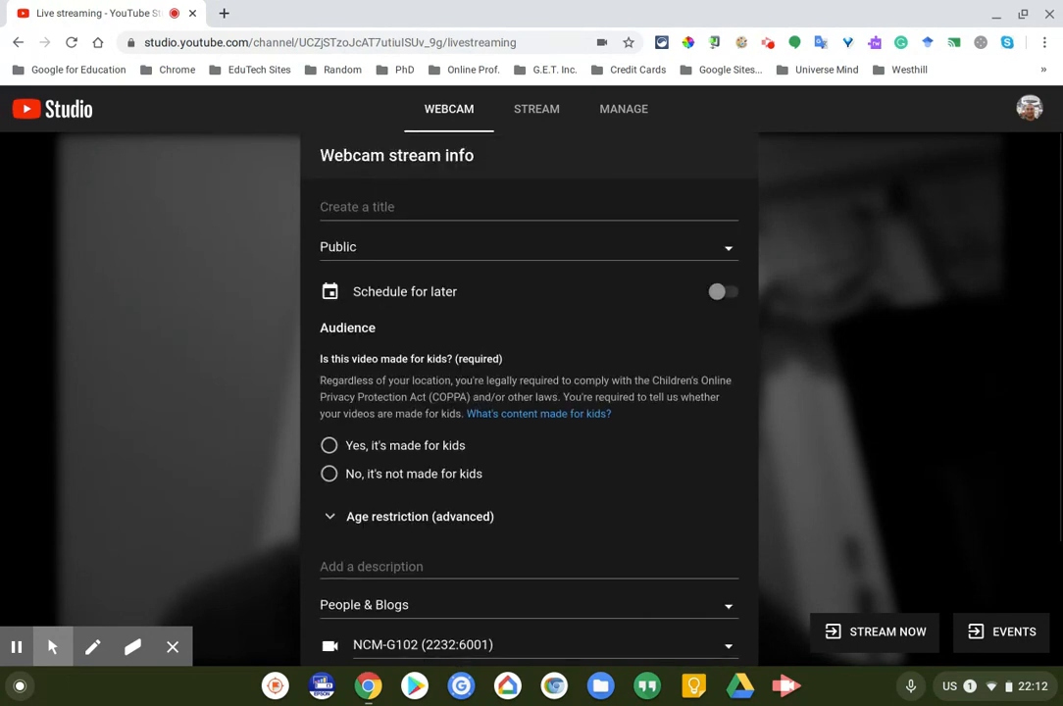
click(550, 111)
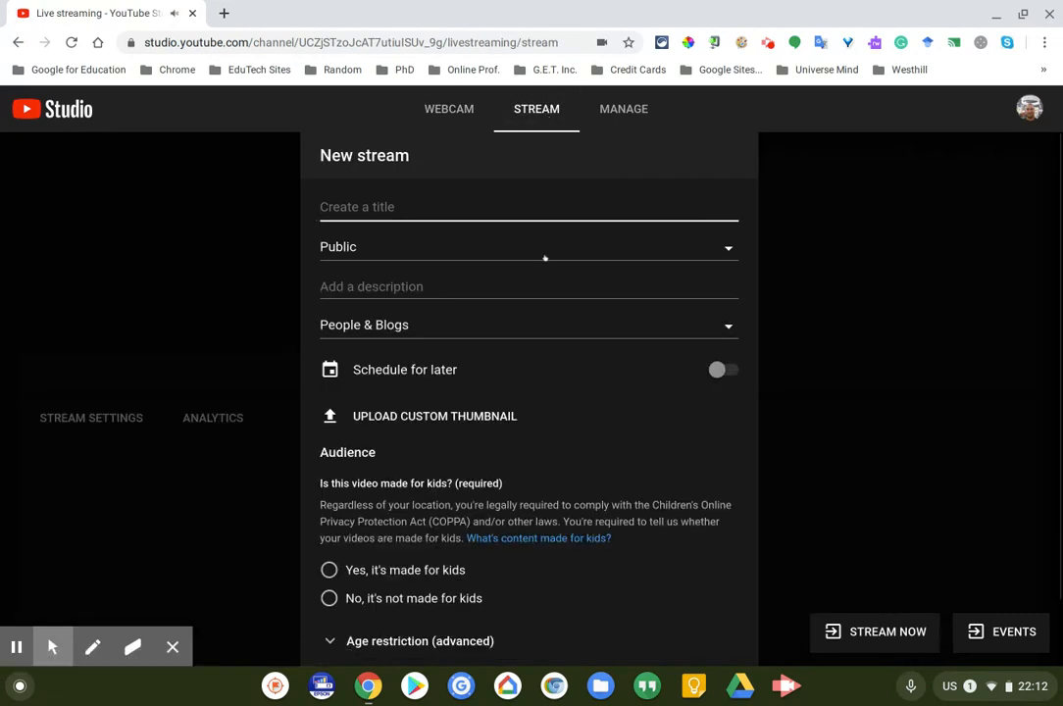
scroll(501, 224, down, 2)
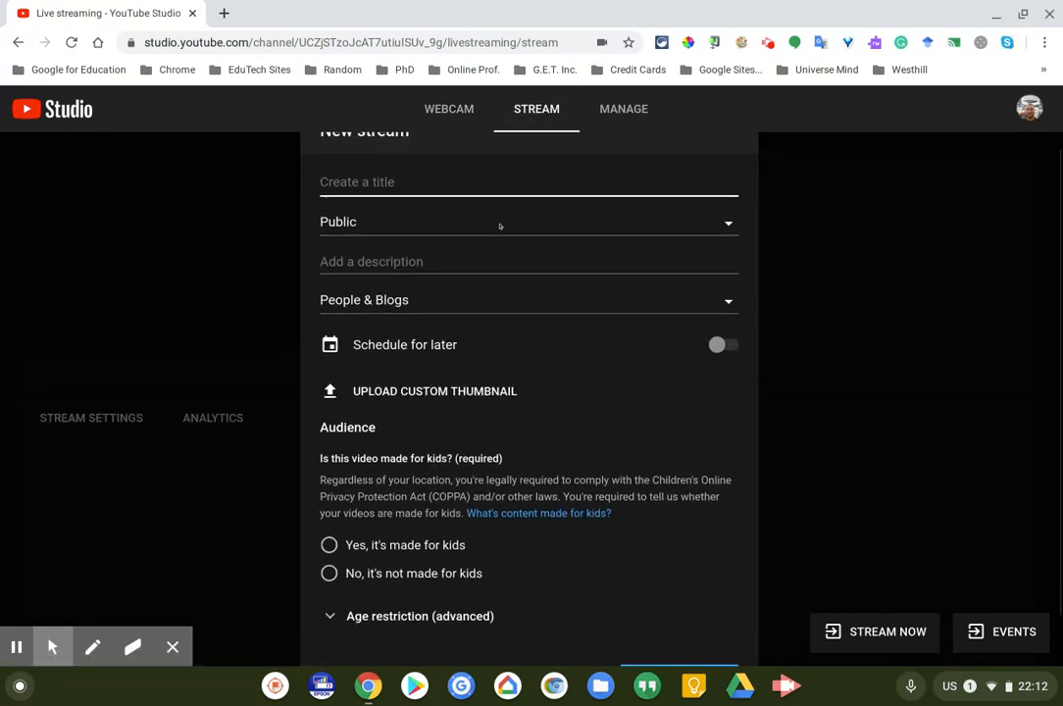
scroll(492, 312, up, 2)
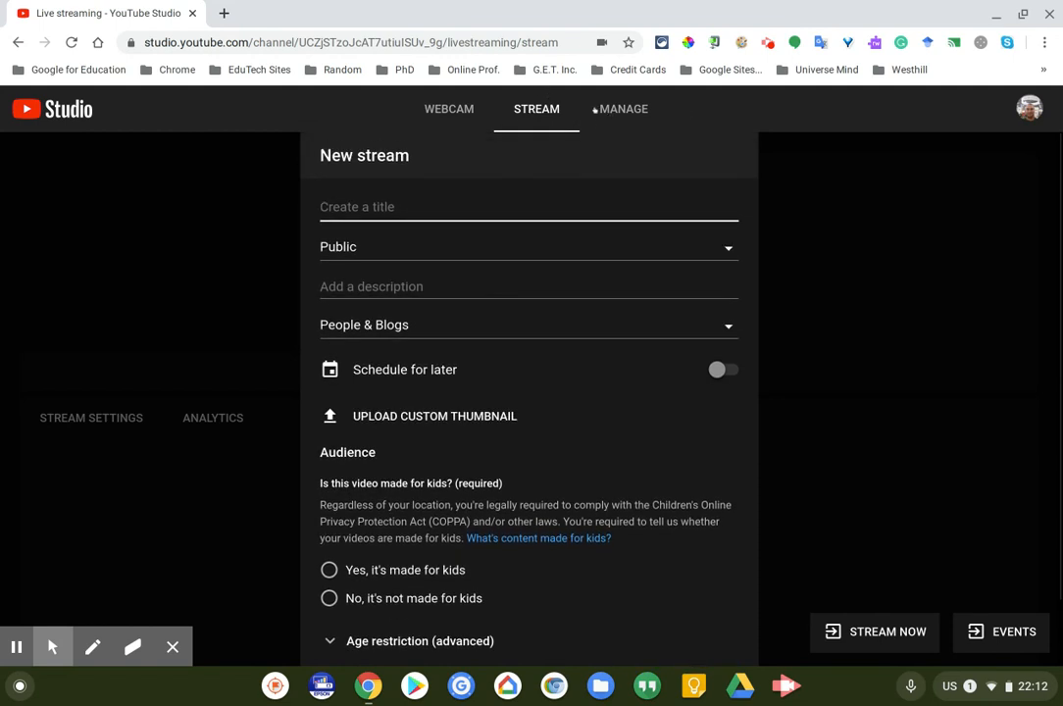
View the Manage tab listing upcoming streams, which is empty.
click(598, 107)
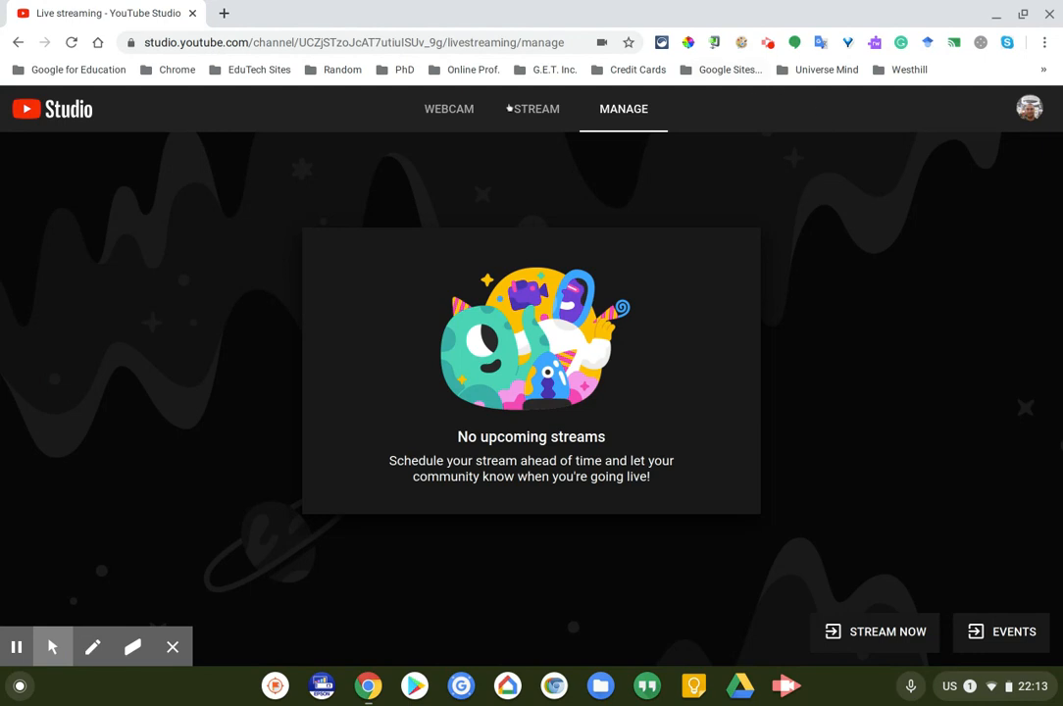
Return to the Webcam tab, go to the Studio dashboard, and open the account menu.
click(449, 108)
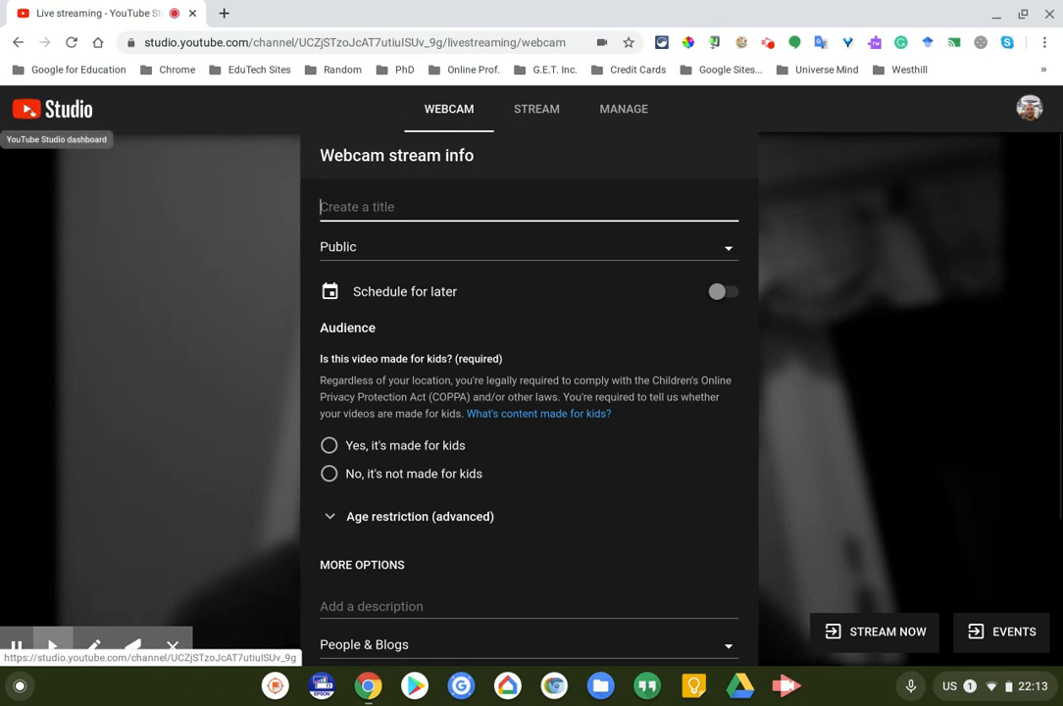
click(28, 109)
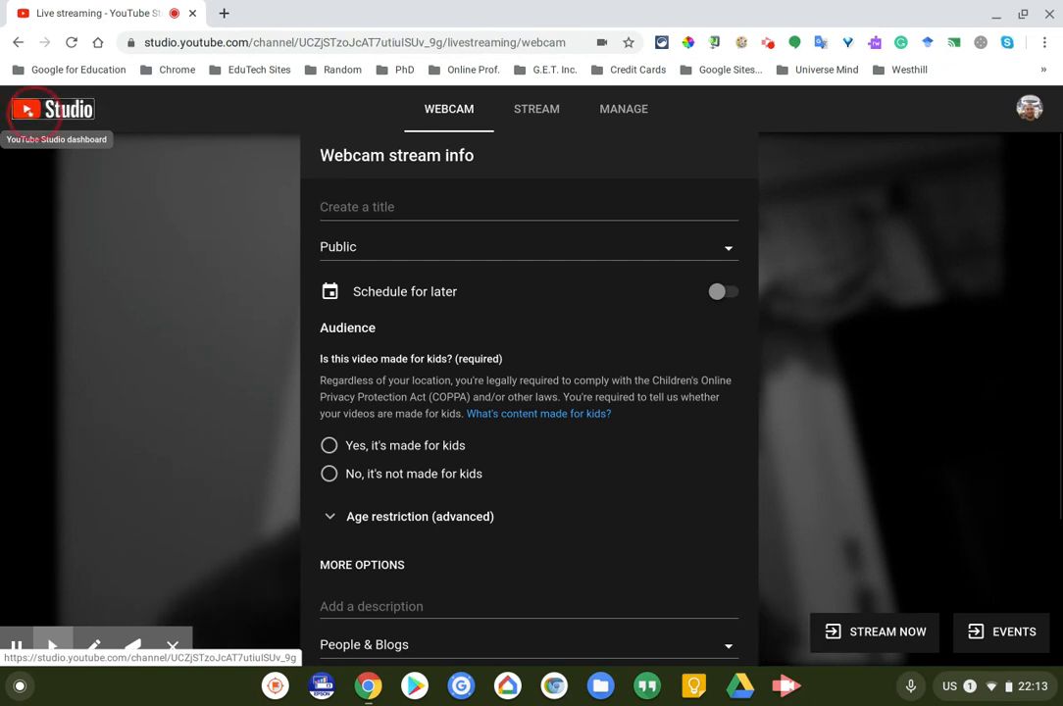
click(1029, 108)
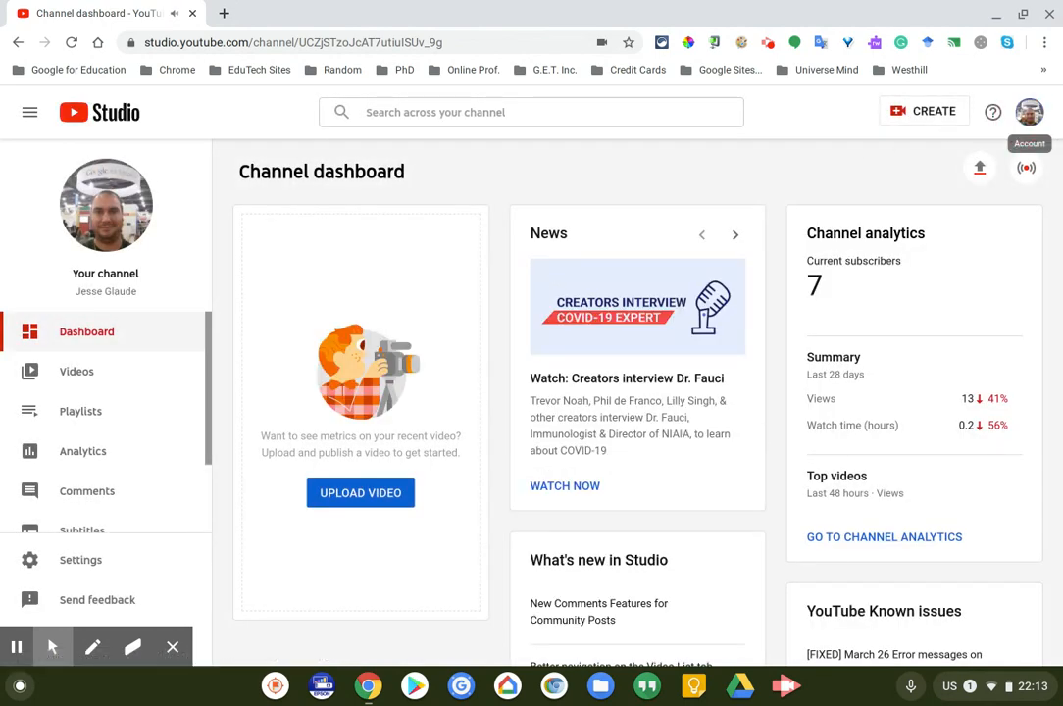
Switch account back to the original school Jesse Glaude channel.
click(1029, 112)
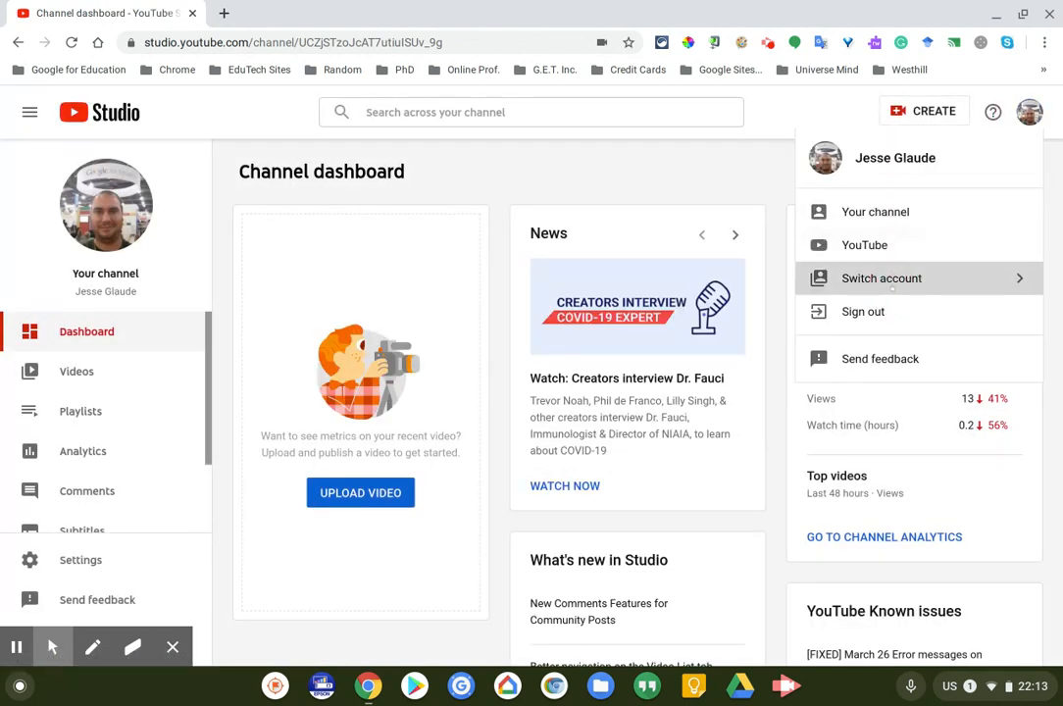
click(891, 281)
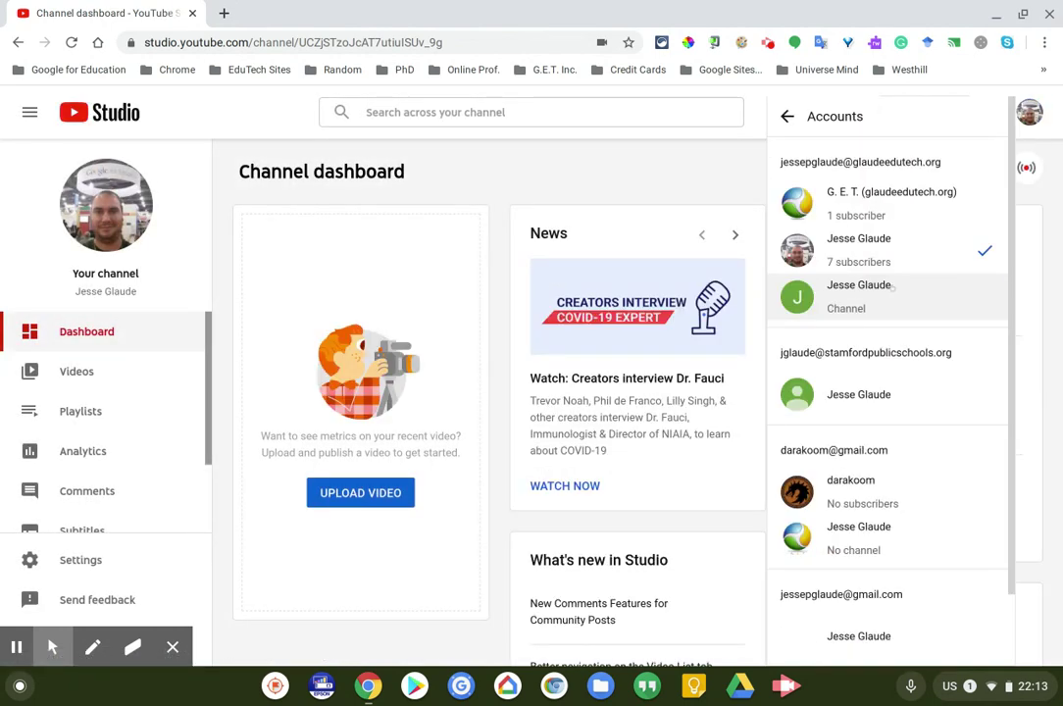
click(848, 397)
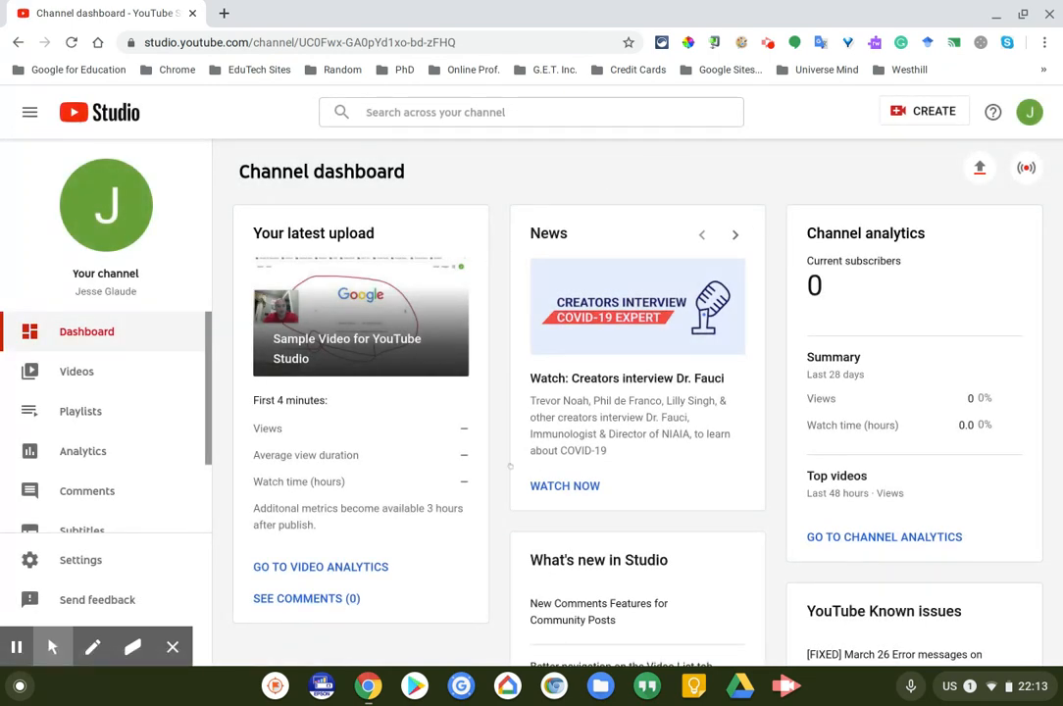
Show Channel videos with Sample Video as Public and open the CREATE dropdown.
click(60, 371)
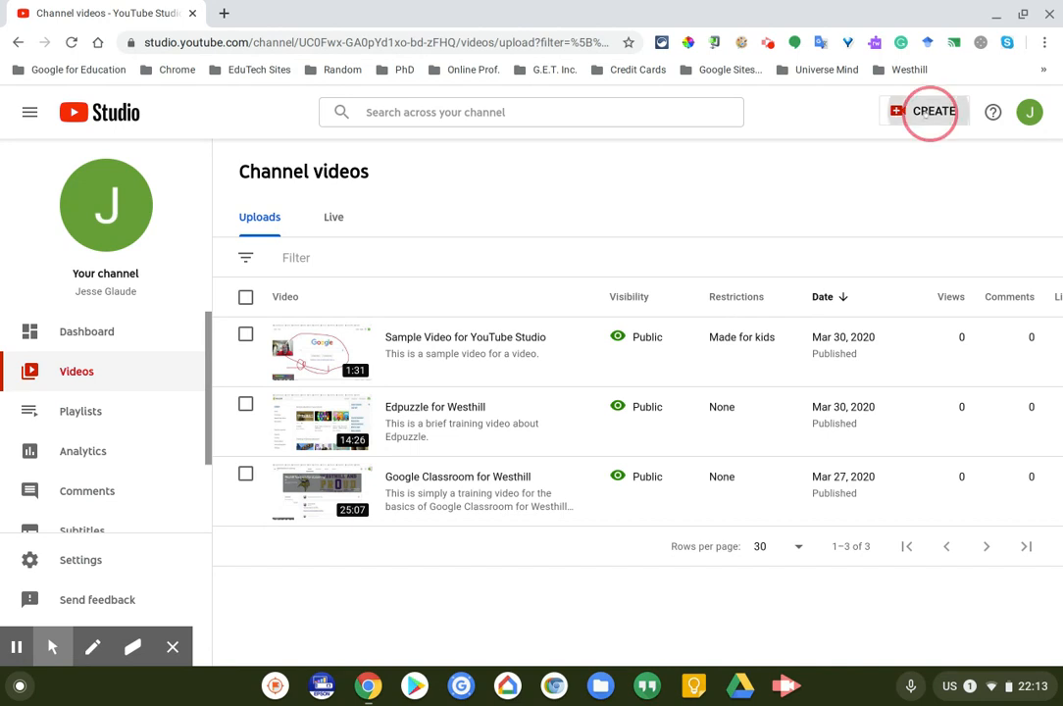
click(909, 110)
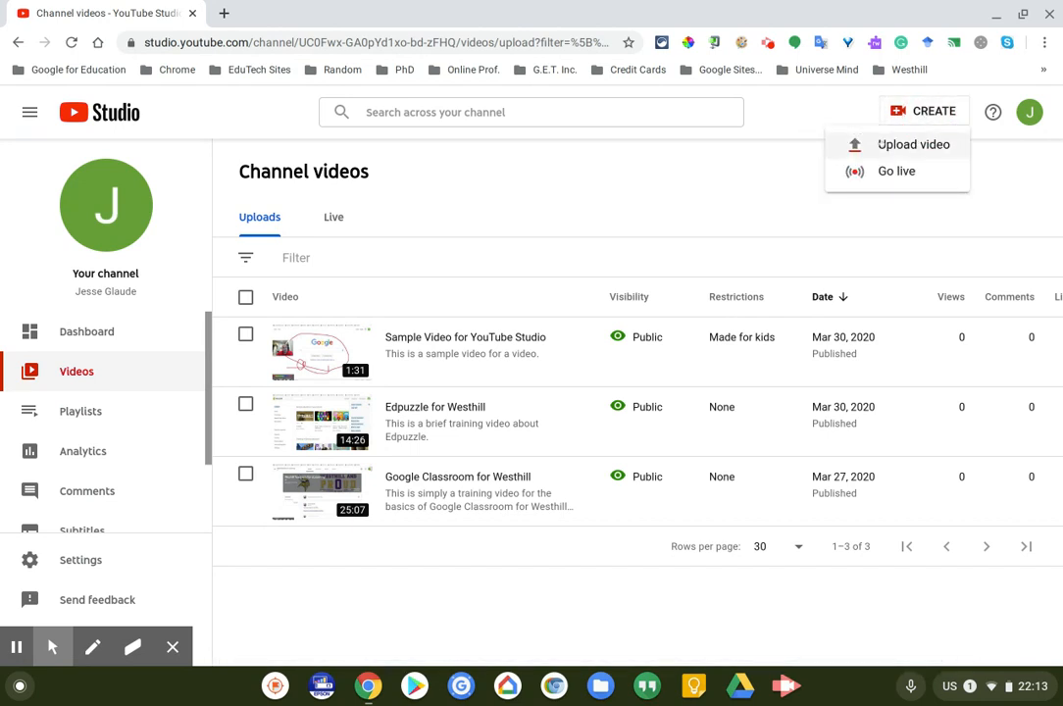